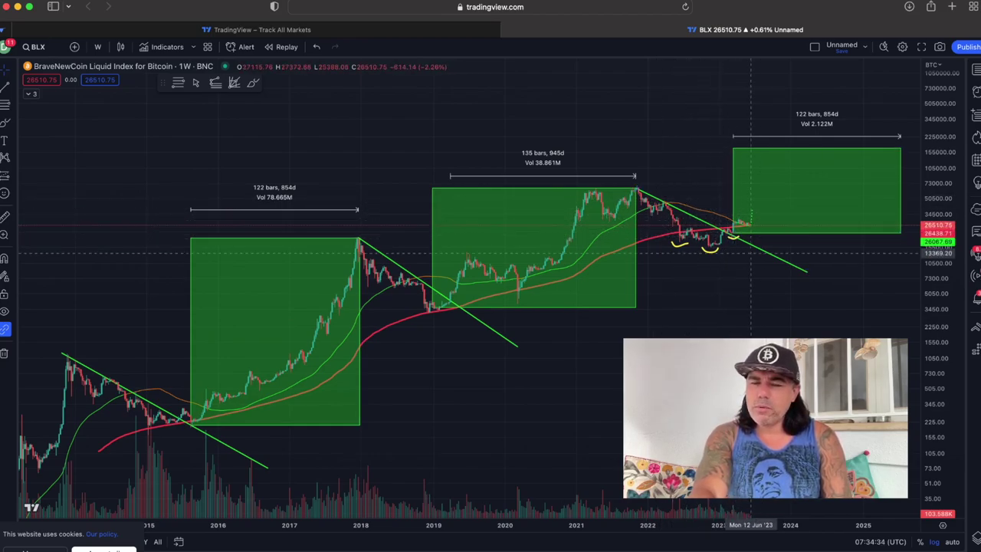
Inspect the length inputs of the SMAs indicator plotted on the weekly chart, leaving them as they are.
drag(936, 340, 936, 307)
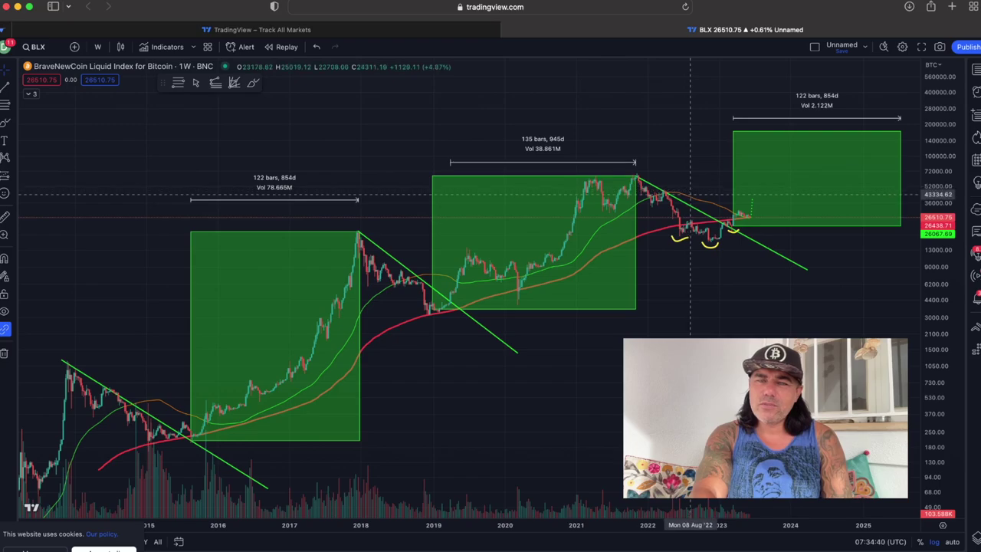
double_click(690, 197)
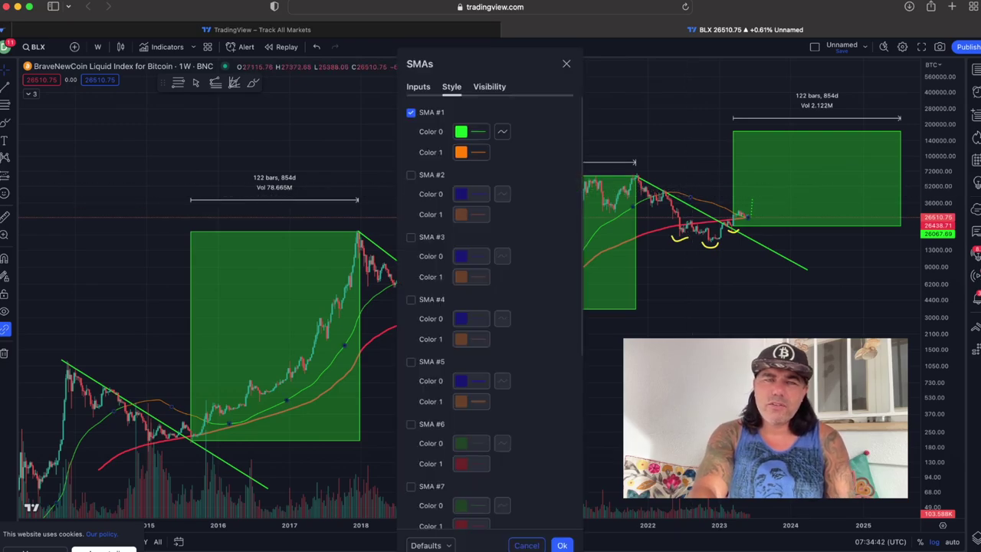
click(417, 87)
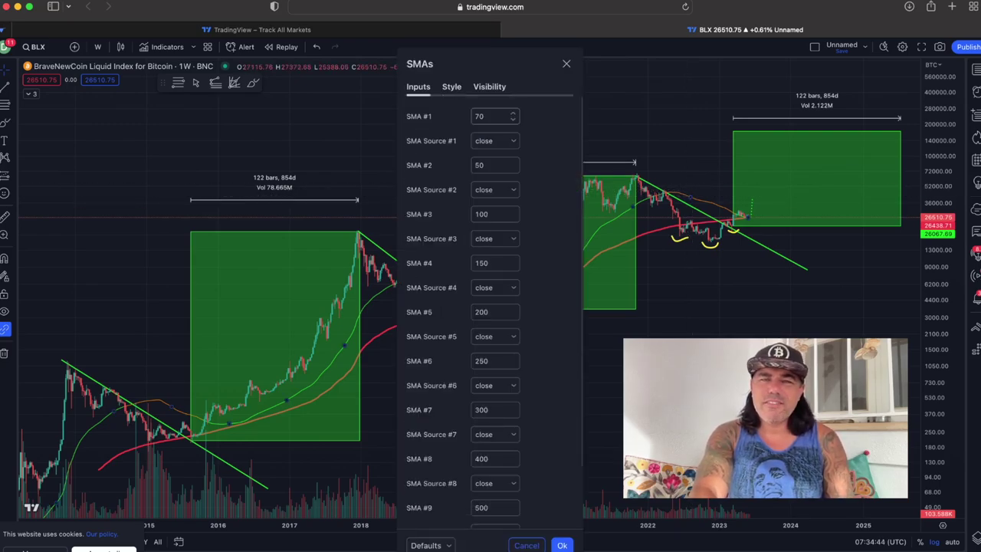
click(562, 544)
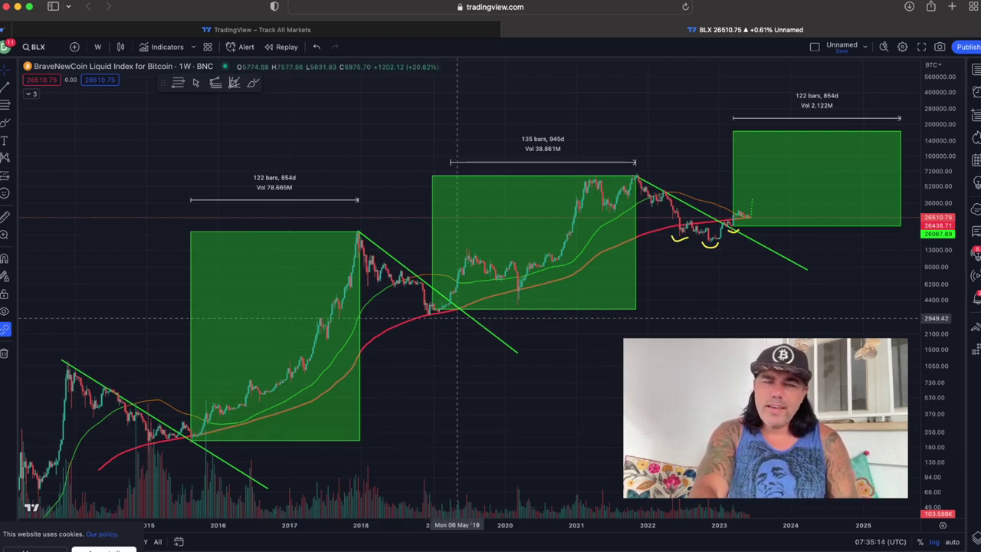
Examine the 2021 to 2023 price action around the three marked lows, the falling trendline and the start of the newest green box.
click(448, 307)
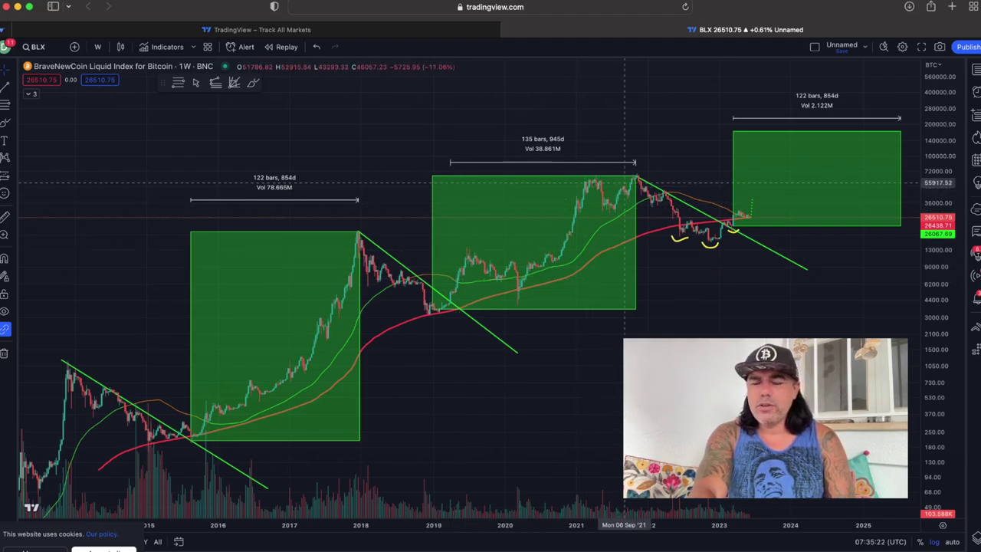
scroll(645, 252, up, 3)
scroll(645, 251, right, 2)
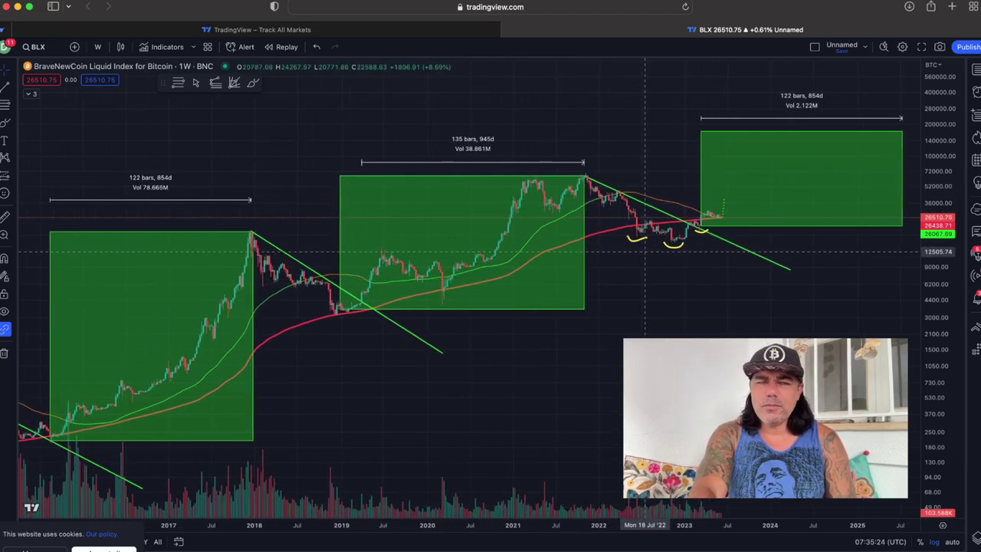
scroll(645, 252, up, 2)
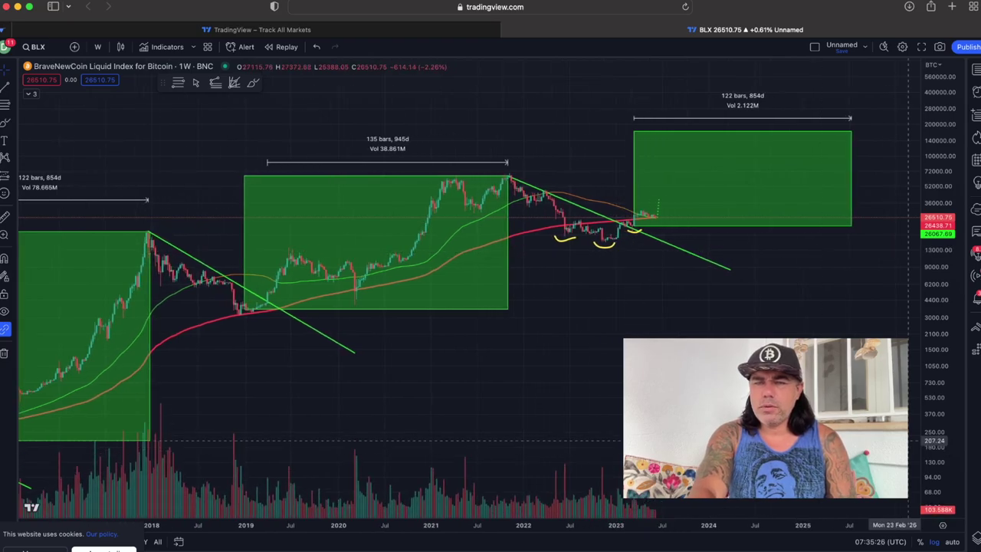
drag(936, 444, 936, 311)
scroll(643, 387, up, 5)
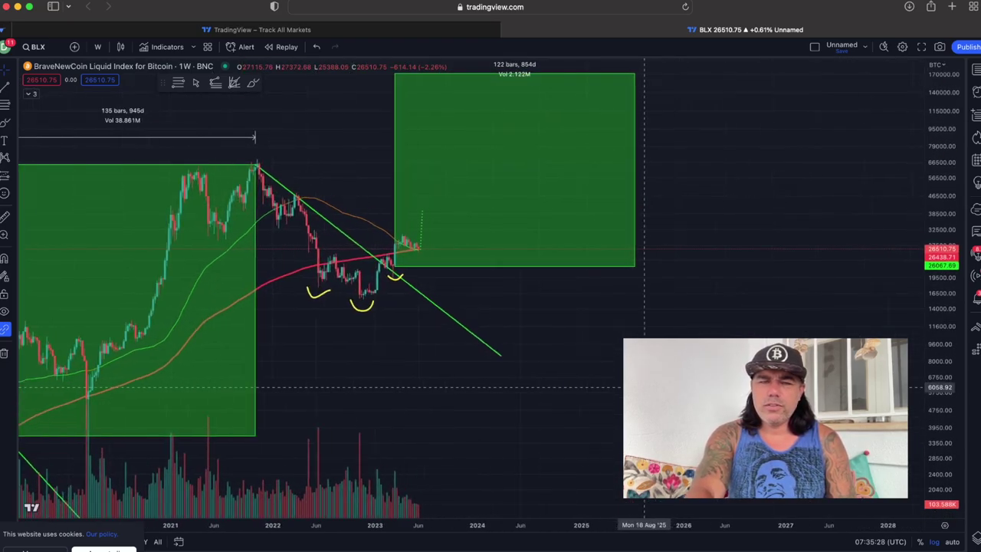
scroll(643, 387, up, 5)
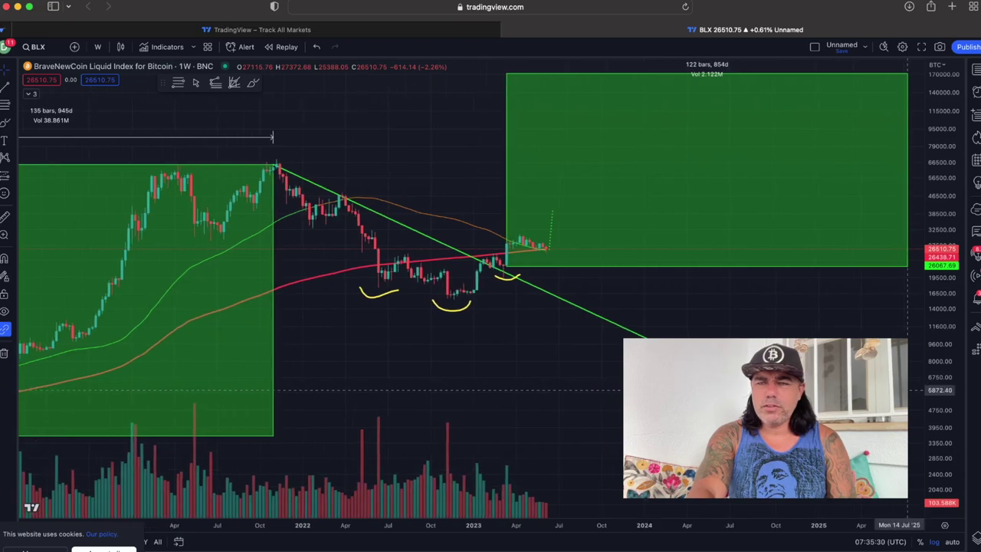
drag(936, 371, 936, 319)
drag(839, 304, 796, 401)
scroll(795, 401, right, 2)
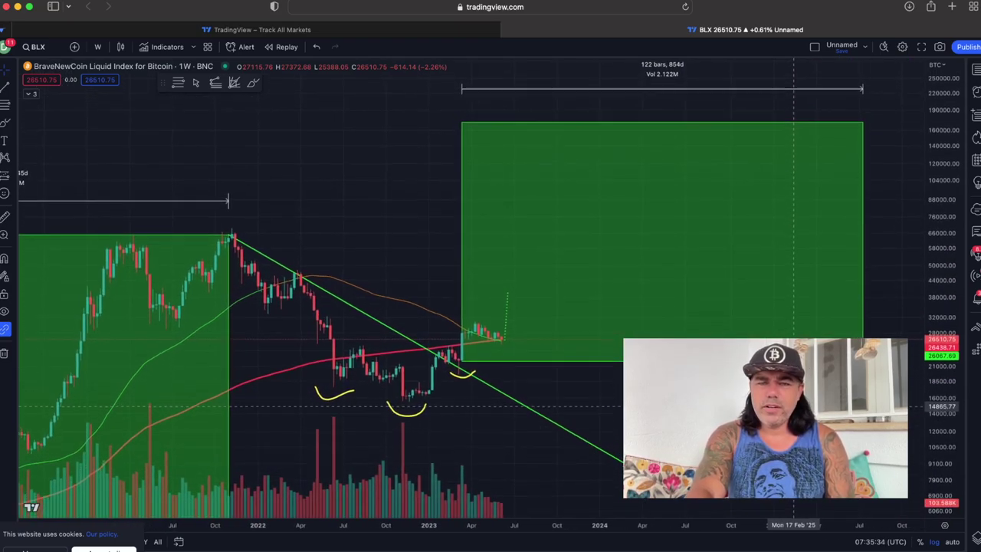
drag(937, 399, 937, 386)
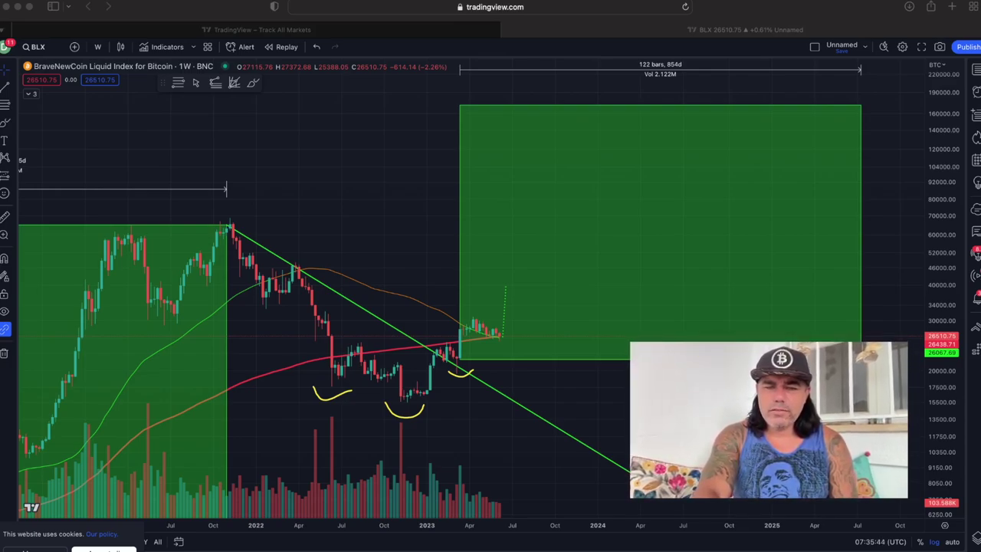
click(352, 457)
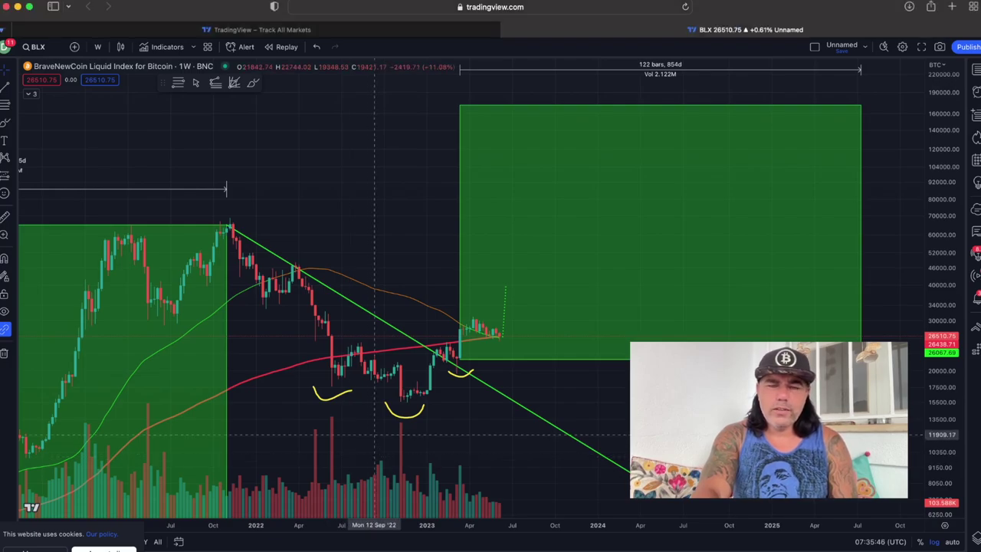
scroll(397, 426, down, 1)
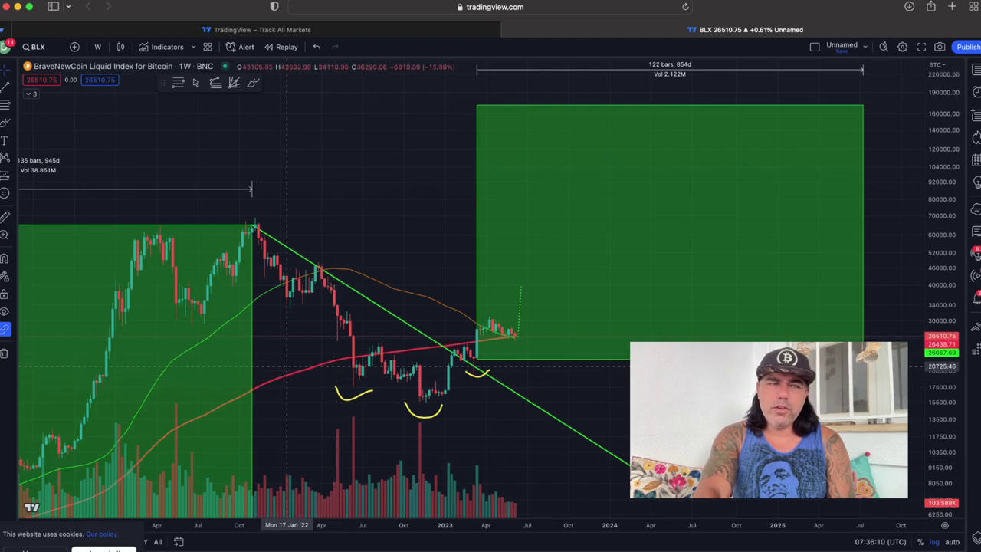
Brush extra curves under the three lows, an arc over the 2023 peak, and a rising neckline from mid-2022 through the current price.
mouse_move(335, 376)
mouse_down()
mouse_move(350, 388)
mouse_move(372, 380)
mouse_move(420, 423)
mouse_move(458, 395)
mouse_up()
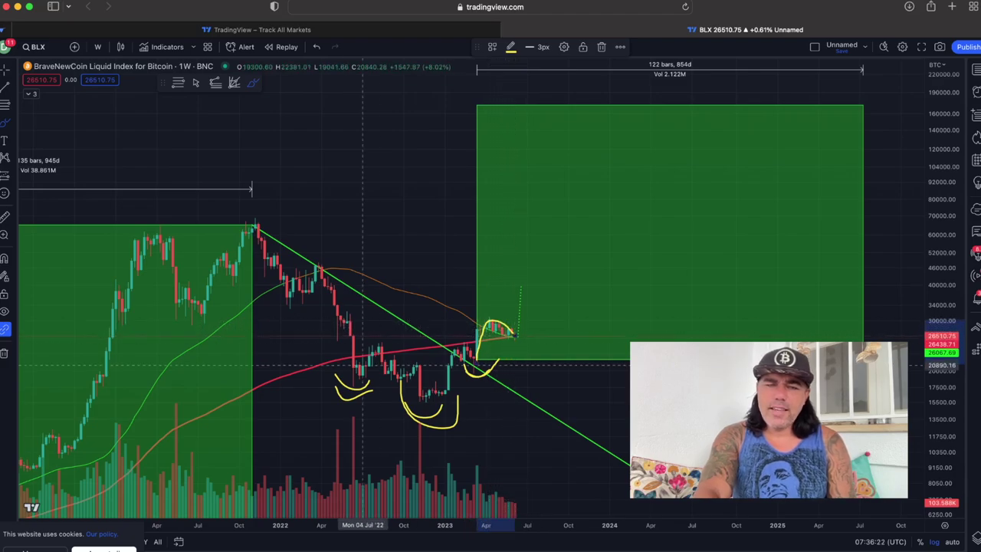
drag(328, 369, 573, 334)
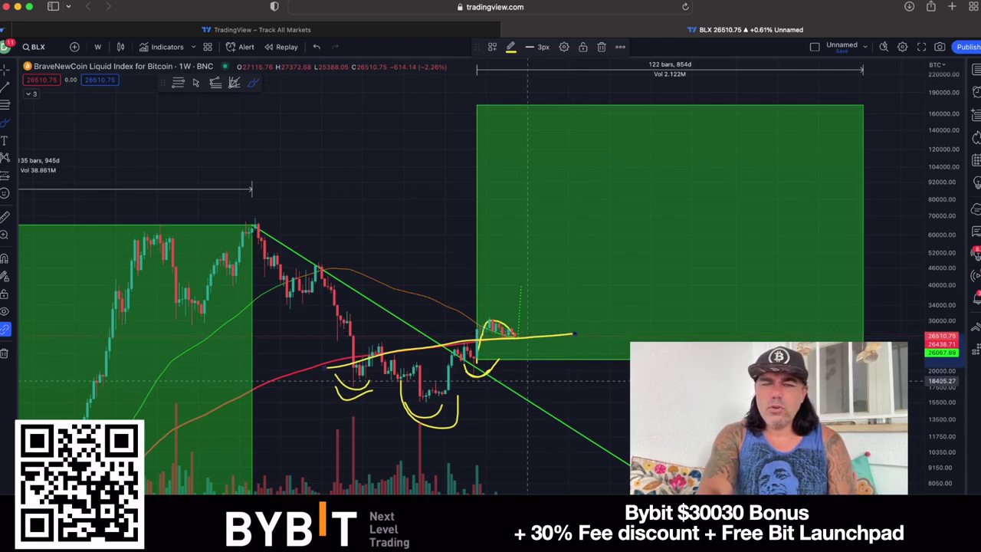
click(6, 70)
Measure the November 2022 head up to the neckline with the dotted green line and project it from 12 Jun '23 to about 39,200.
mouse_move(519, 297)
mouse_down()
mouse_move(489, 307)
mouse_move(429, 362)
mouse_move(422, 349)
mouse_up()
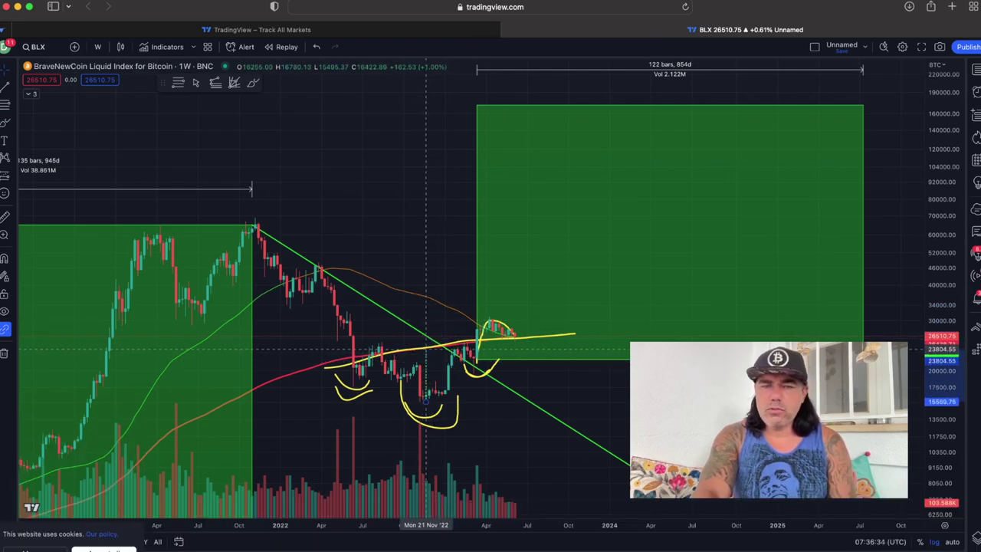
click(426, 349)
drag(426, 372, 518, 307)
click(530, 377)
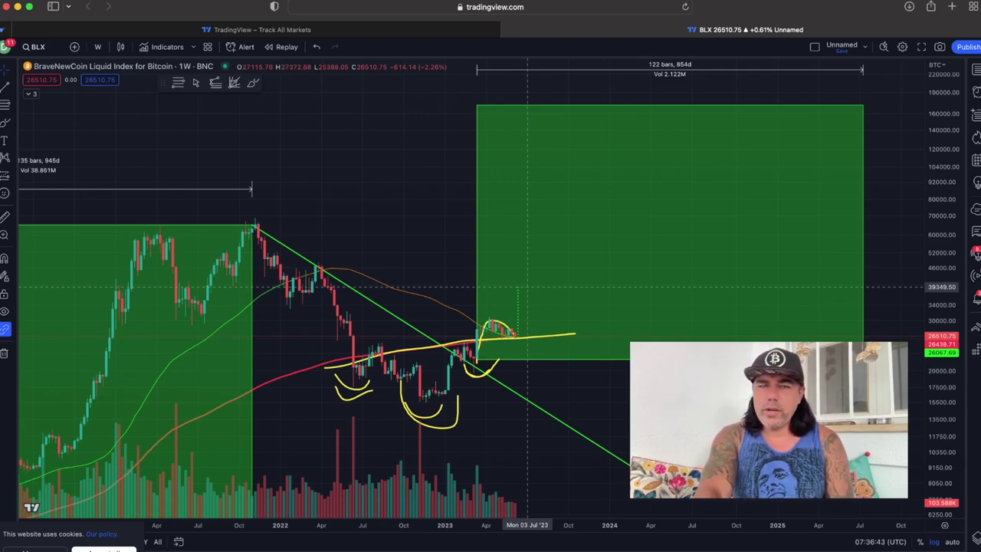
click(518, 285)
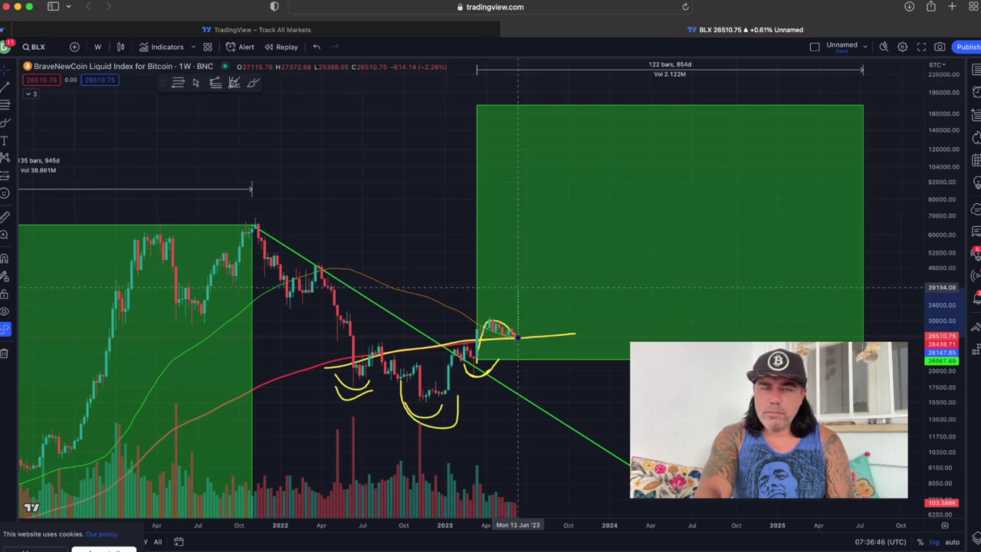
click(518, 287)
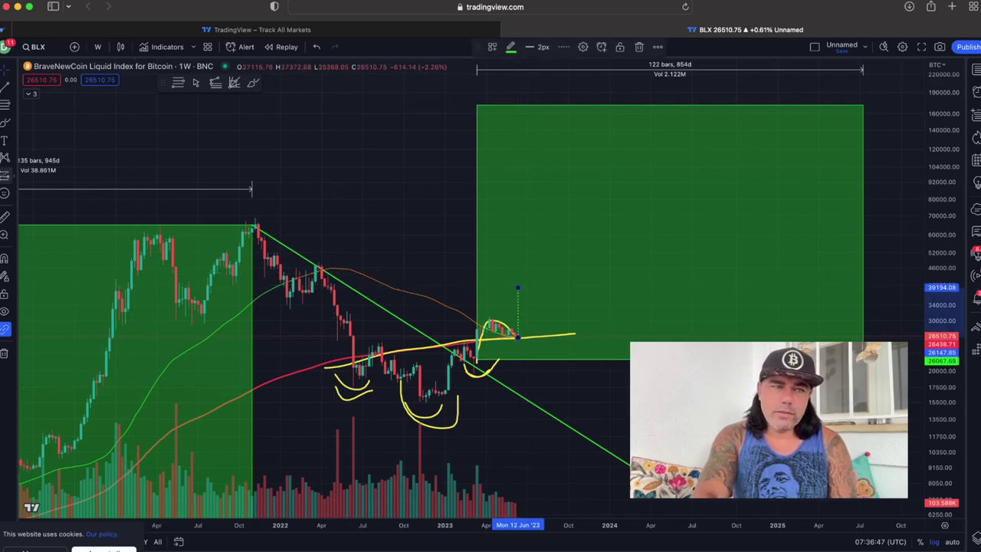
Place a horizontal ray at about 37,376, starting from the early 2021 candles.
click(10, 86)
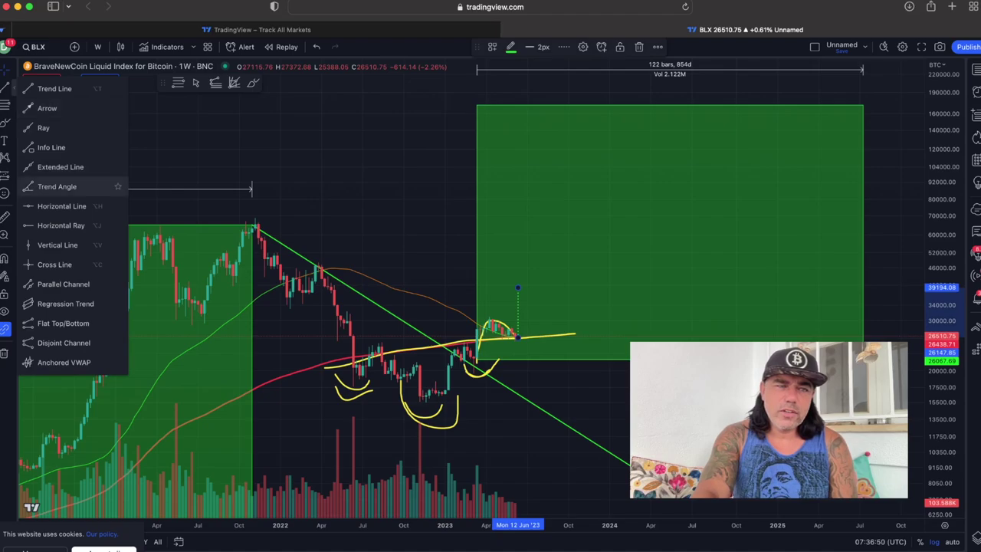
click(61, 226)
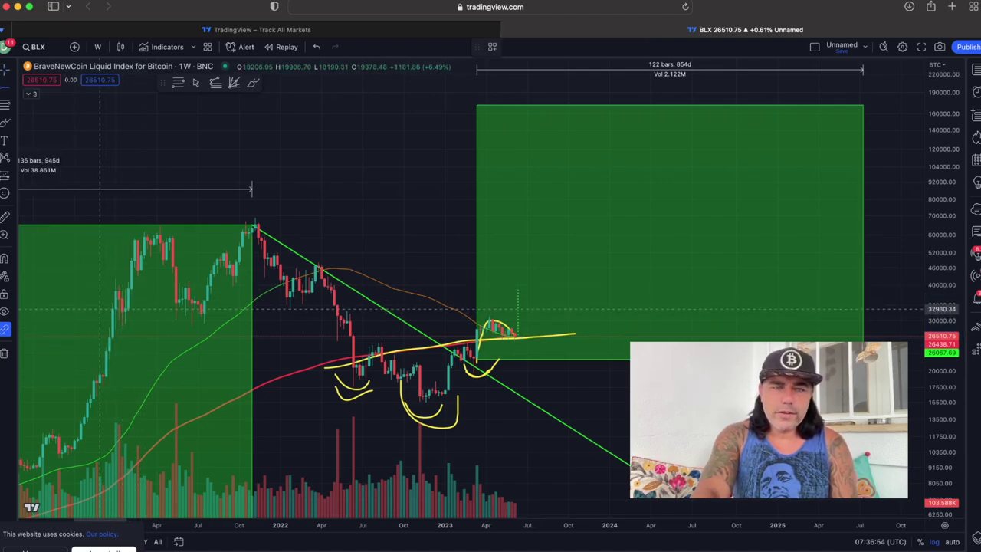
click(99, 293)
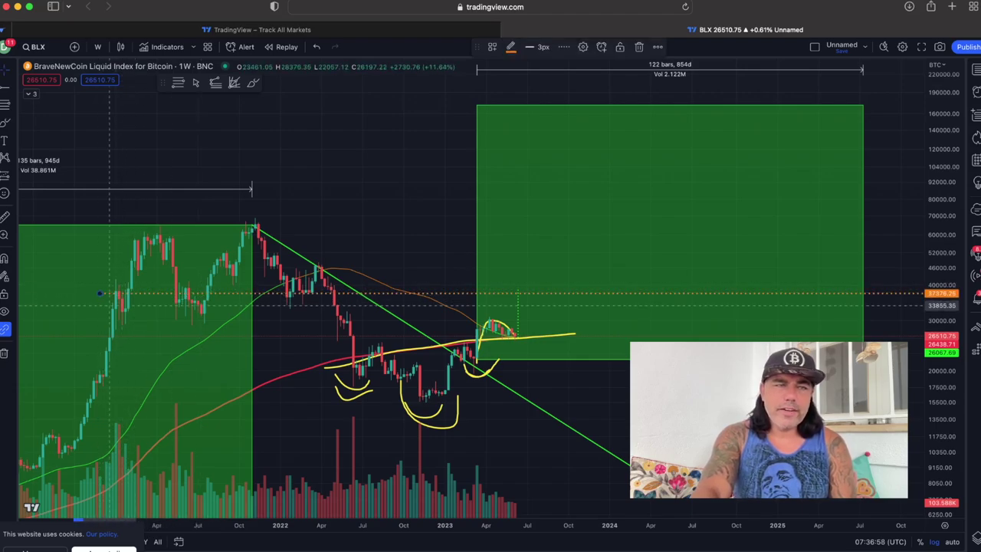
Circle with the brush the 2021 and 2022 price reactions along the horizontal ray and the top of the dotted projection line.
click(91, 263)
drag(116, 278, 121, 279)
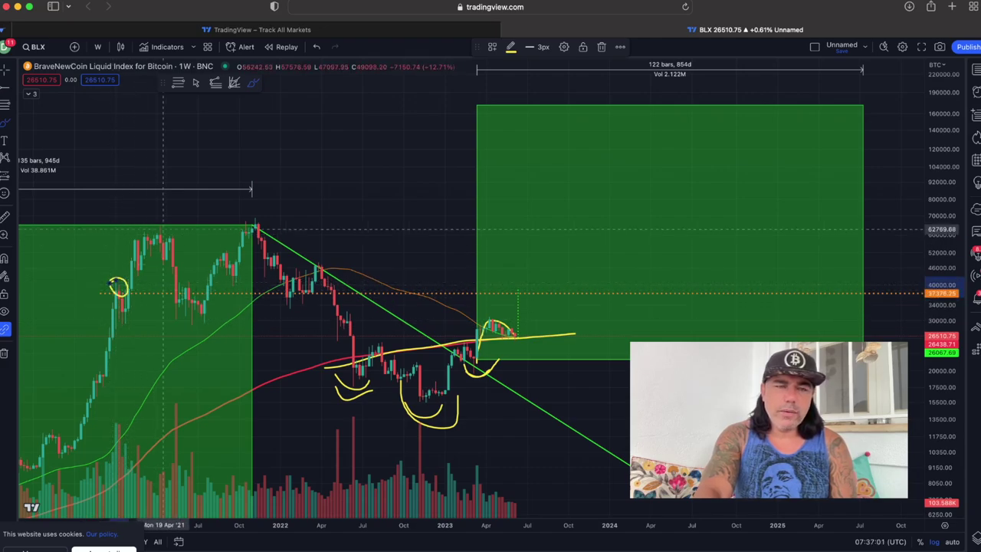
mouse_move(178, 285)
mouse_down()
mouse_move(208, 303)
mouse_move(180, 287)
mouse_up()
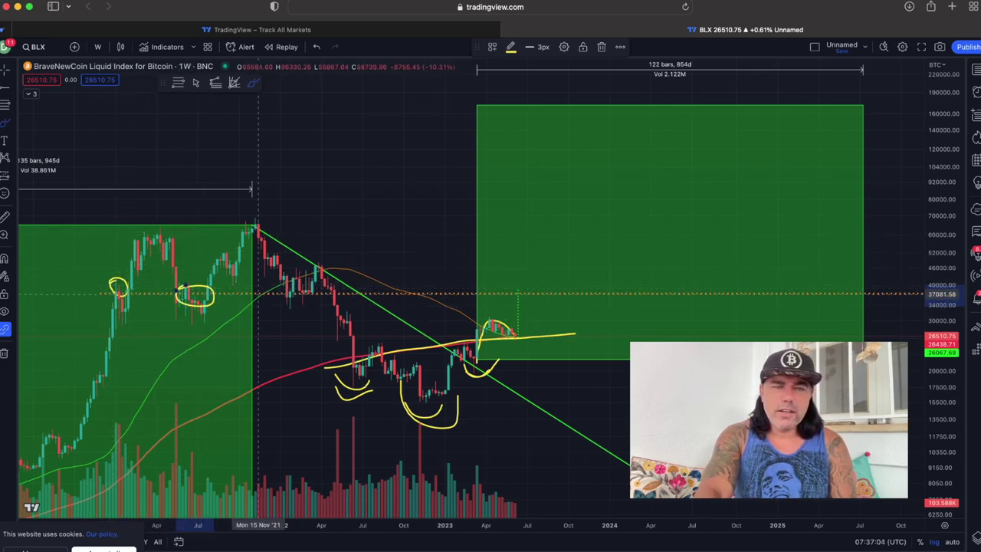
mouse_move(314, 294)
mouse_down()
mouse_move(273, 301)
mouse_move(292, 285)
mouse_move(351, 291)
mouse_up()
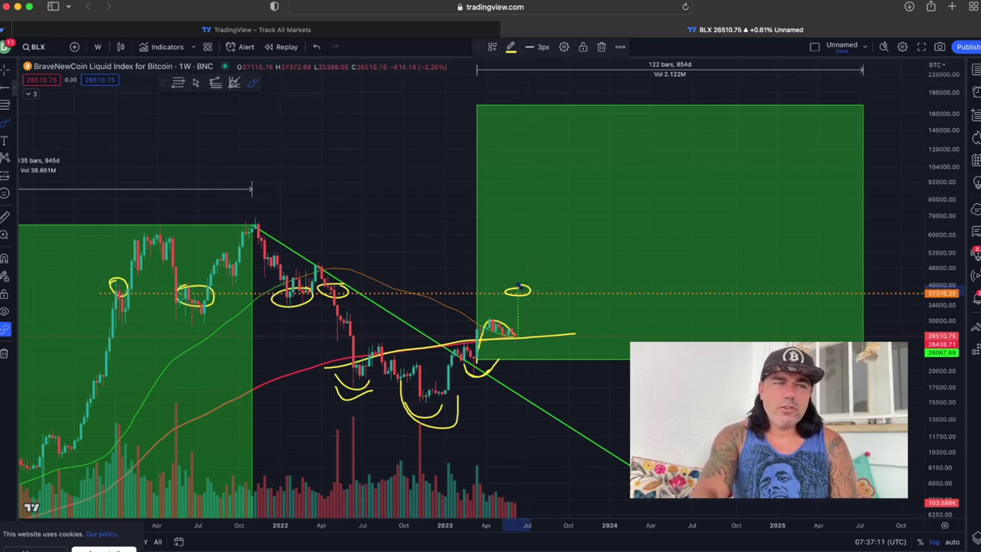
Draw a rectangle zone over the circled areas from early 2021 to 11 Sep '23, spanning about 35,500 to 40,450.
click(13, 121)
click(13, 123)
click(48, 162)
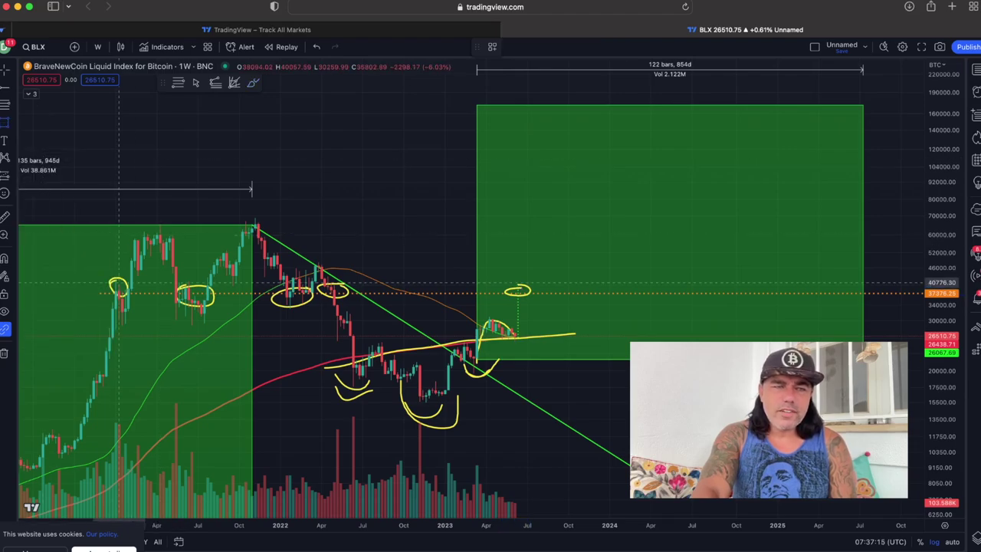
drag(103, 305, 560, 295)
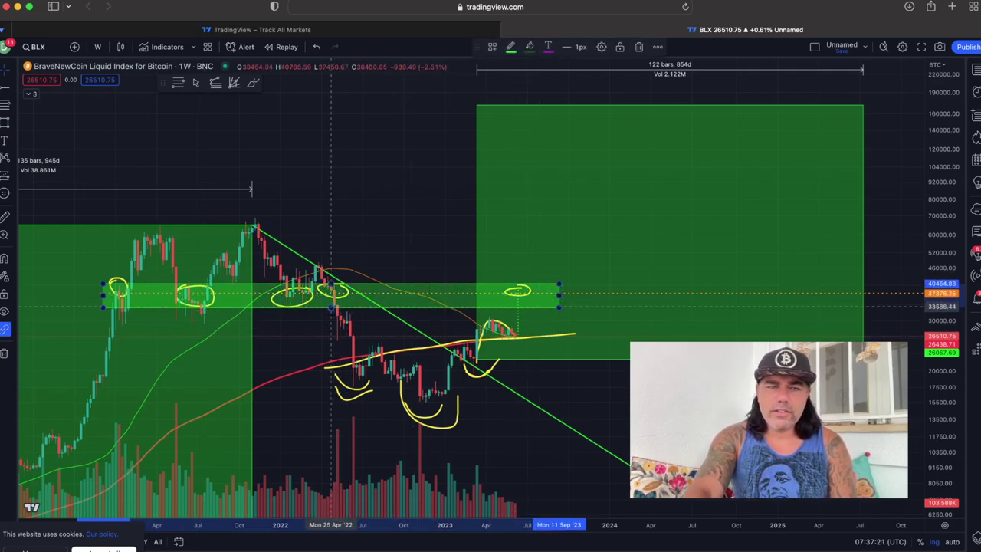
drag(331, 306, 331, 300)
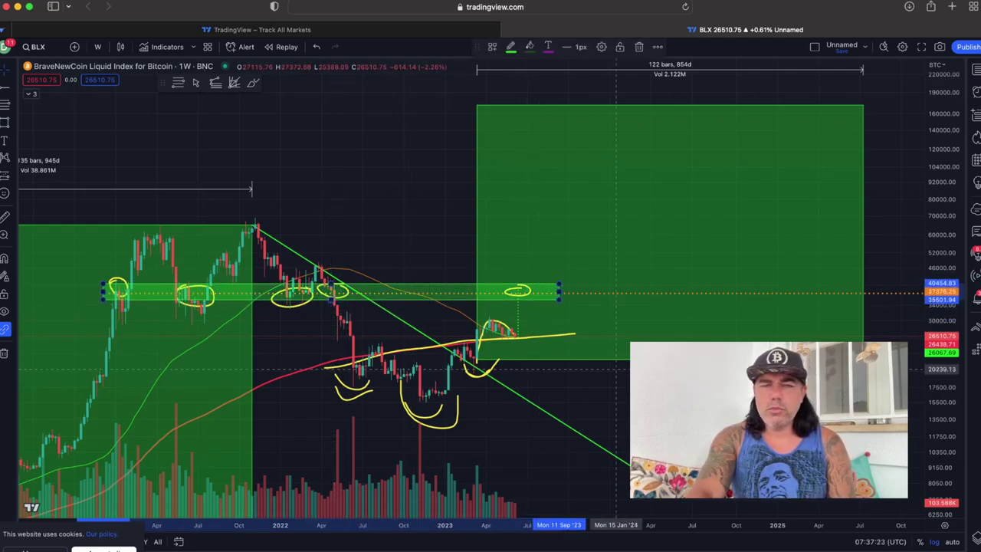
click(616, 369)
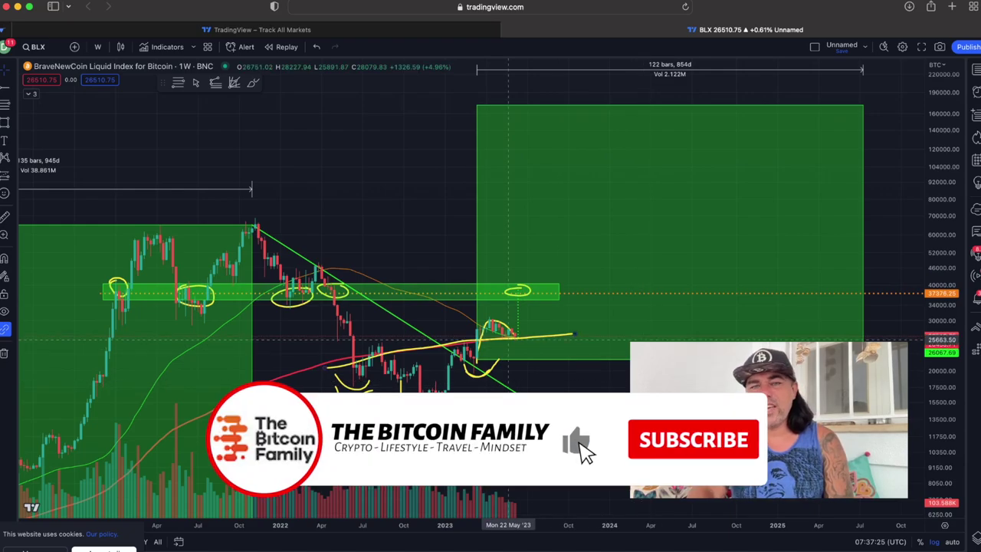
Undo the added zone, circles, horizontal ray, neckline and extra curves, and delete the dotted green projection line.
click(518, 288)
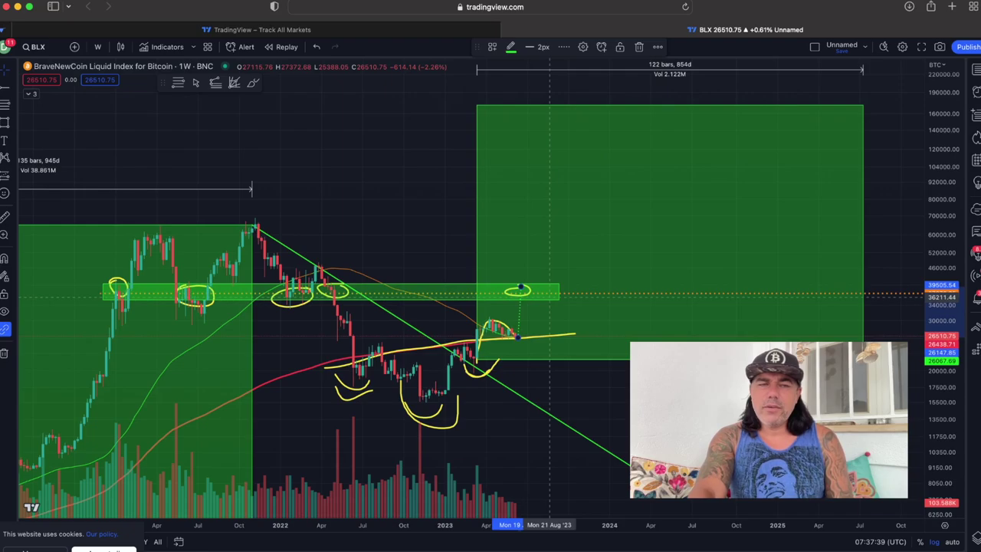
scroll(310, 334, down, 2)
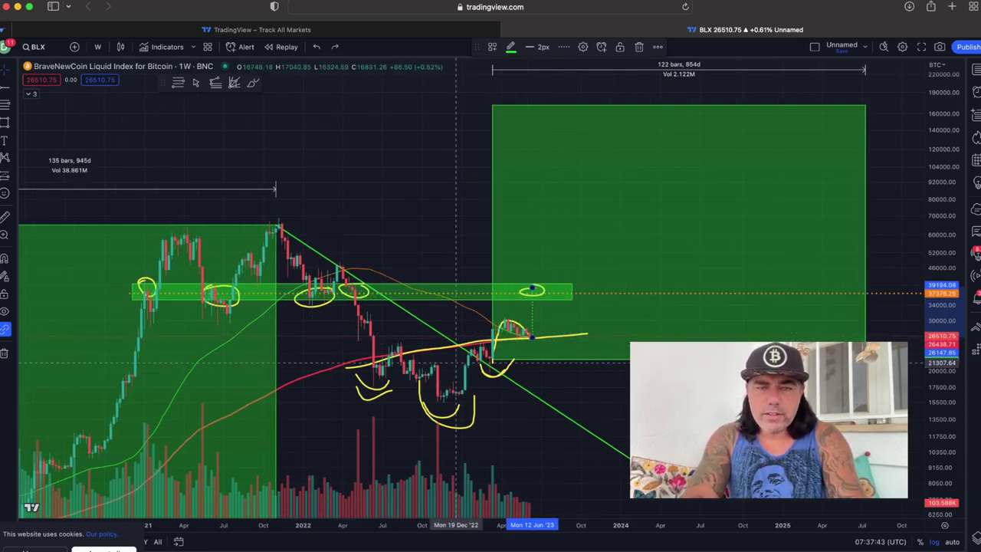
key(super+z)
key(super+z)
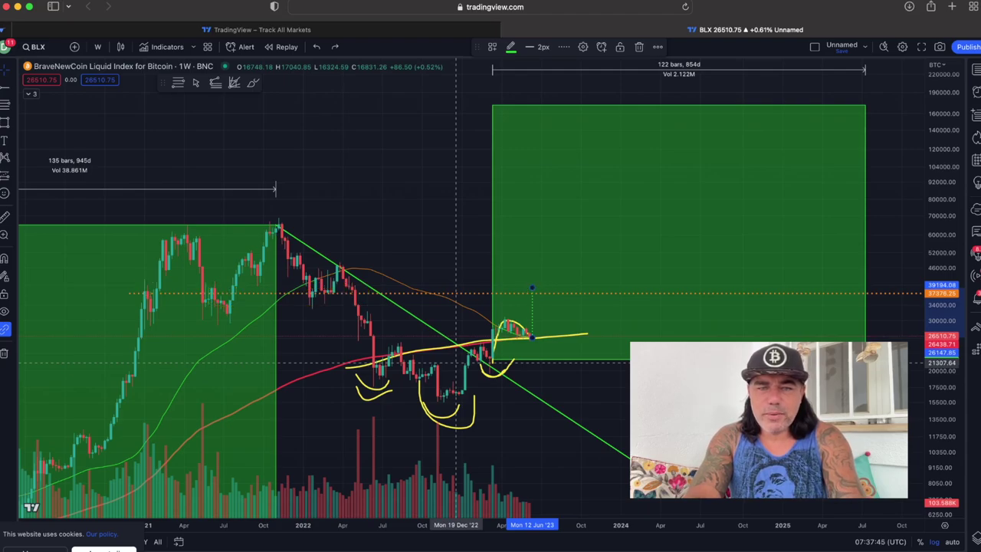
key(super+z)
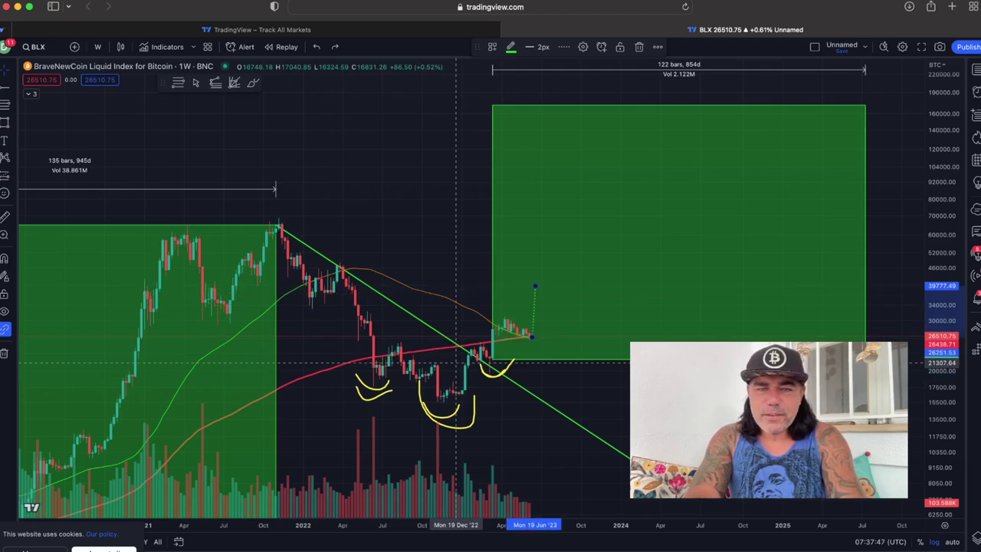
scroll(458, 362, up, 1)
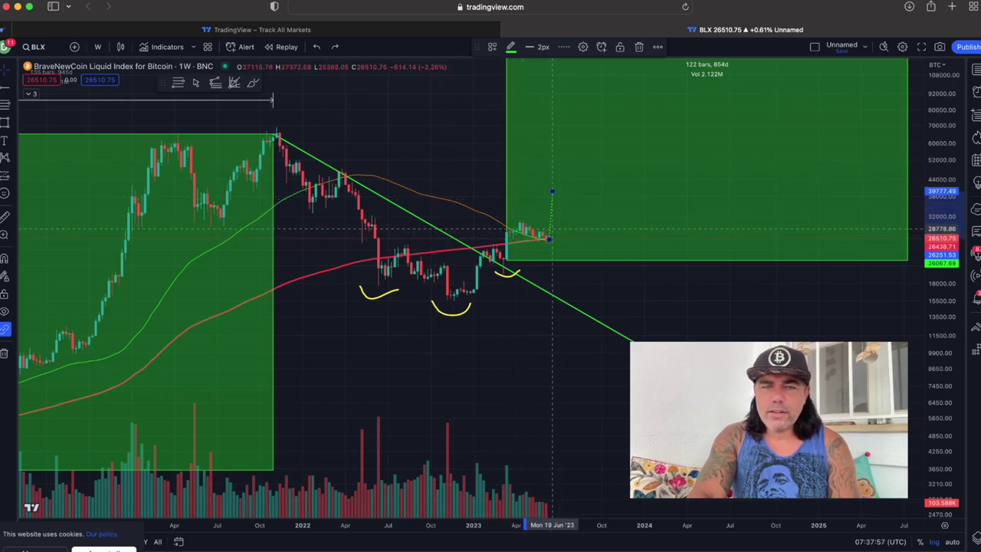
key(Delete)
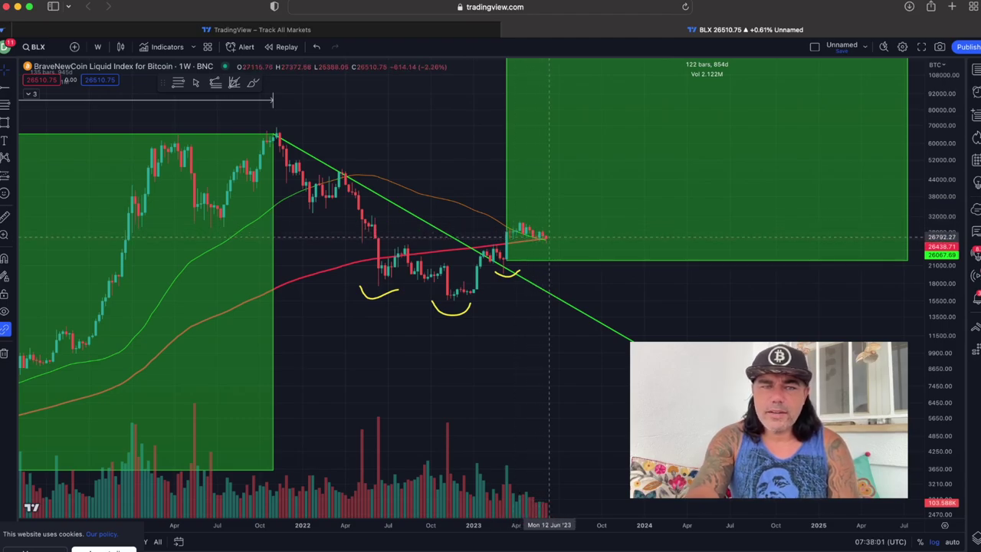
Compare the 2015–2017, 2019–2021 and current cycle boxes on the weekly chart, compressing the price scale to fit all three.
scroll(480, 330, down, 5)
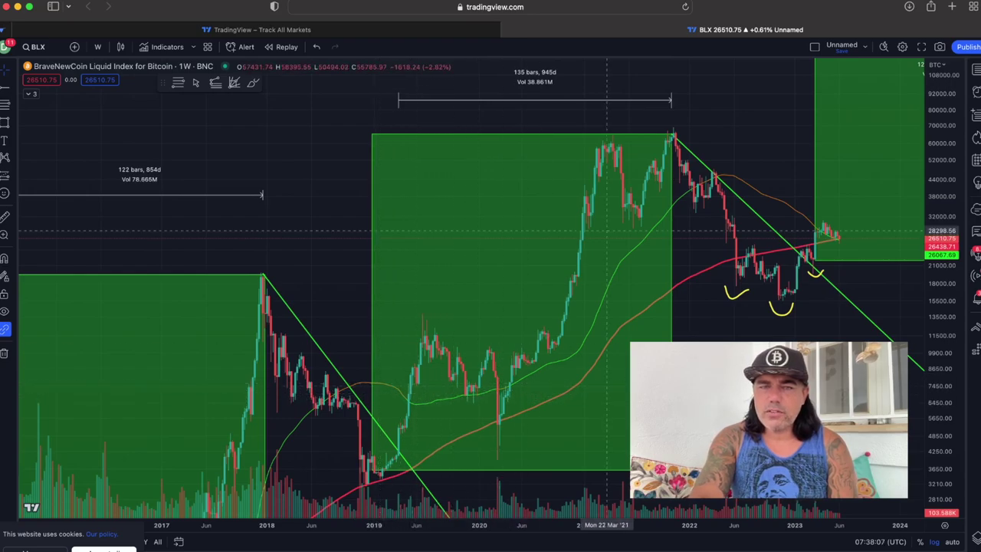
scroll(699, 230, left, 10)
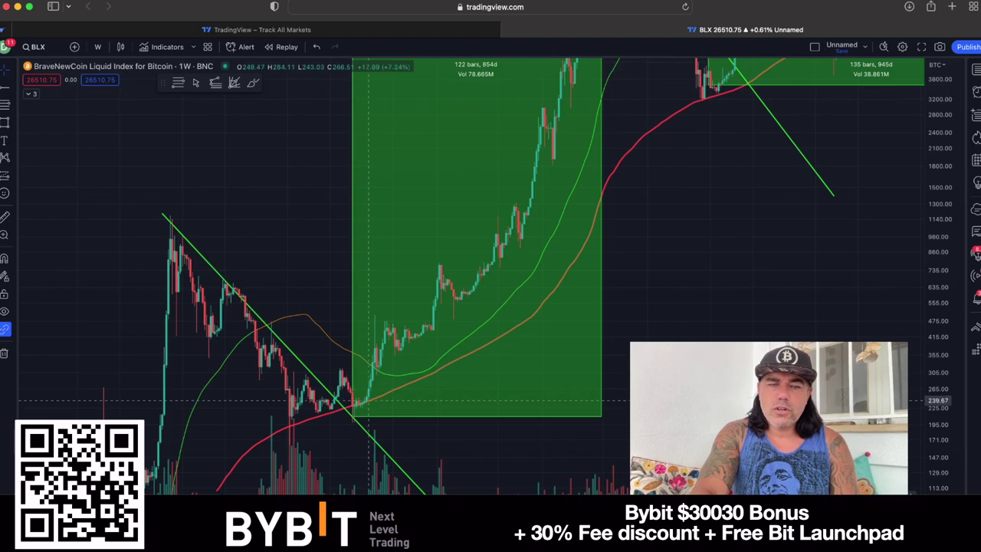
scroll(662, 339, right, 10)
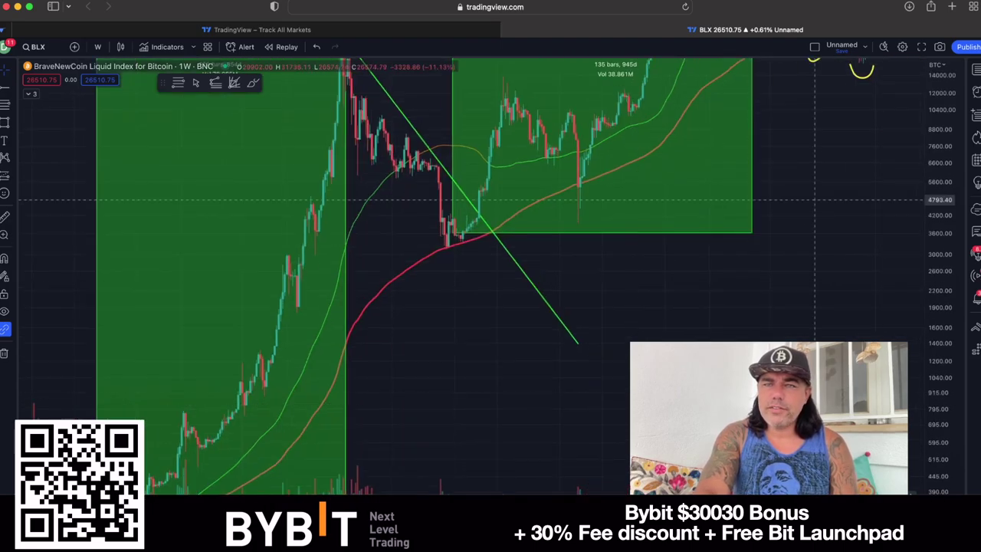
scroll(787, 232, right, 3)
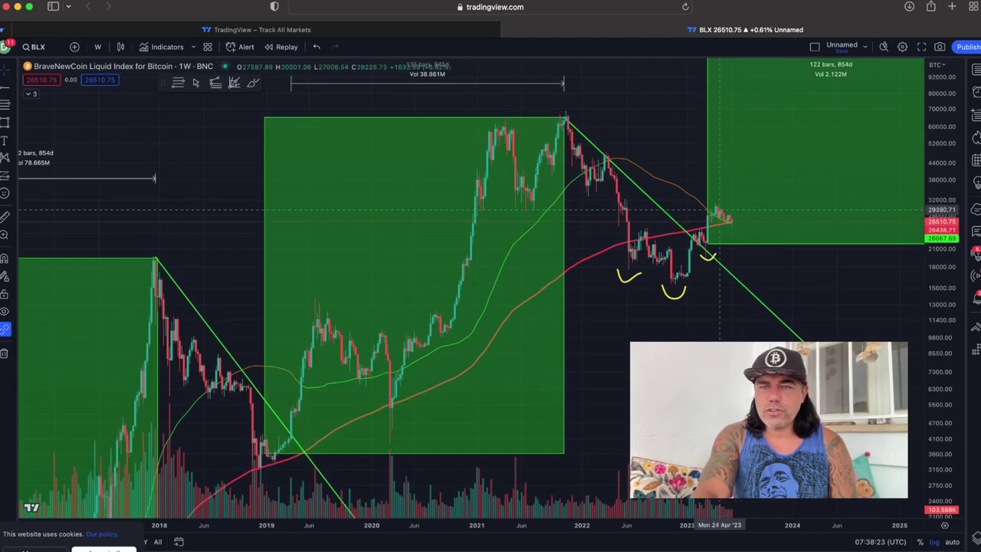
scroll(802, 302, down, 5)
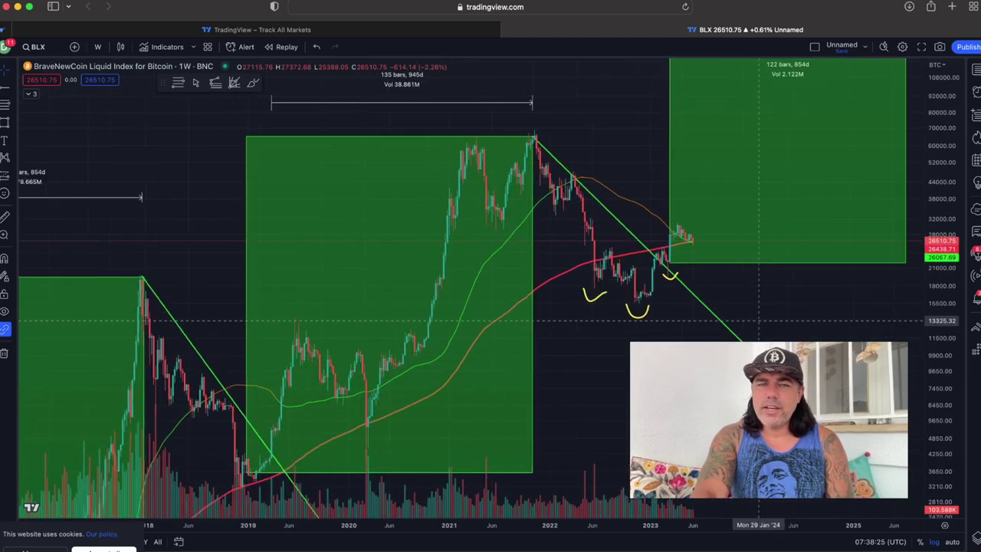
drag(941, 145, 941, 367)
drag(751, 395, 706, 323)
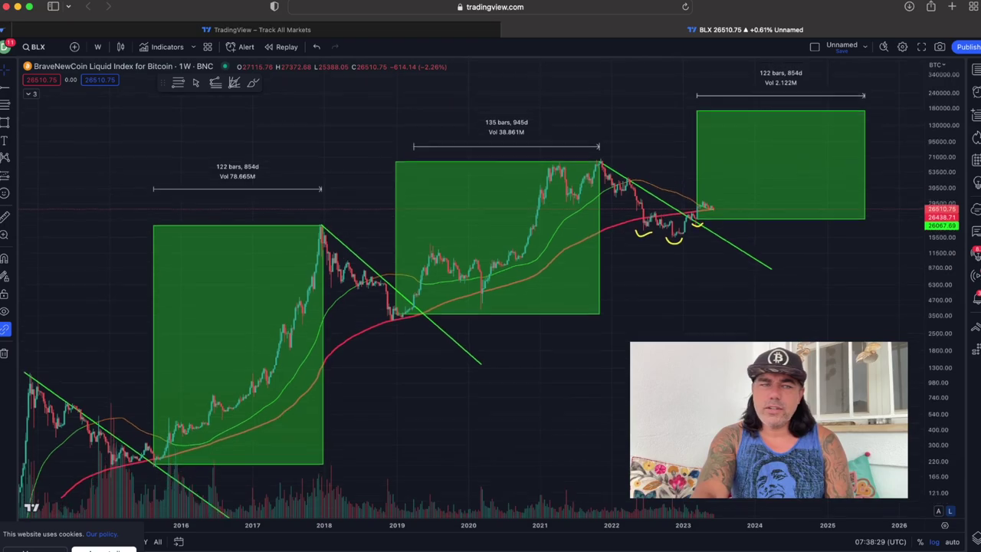
scroll(694, 332, right, 2)
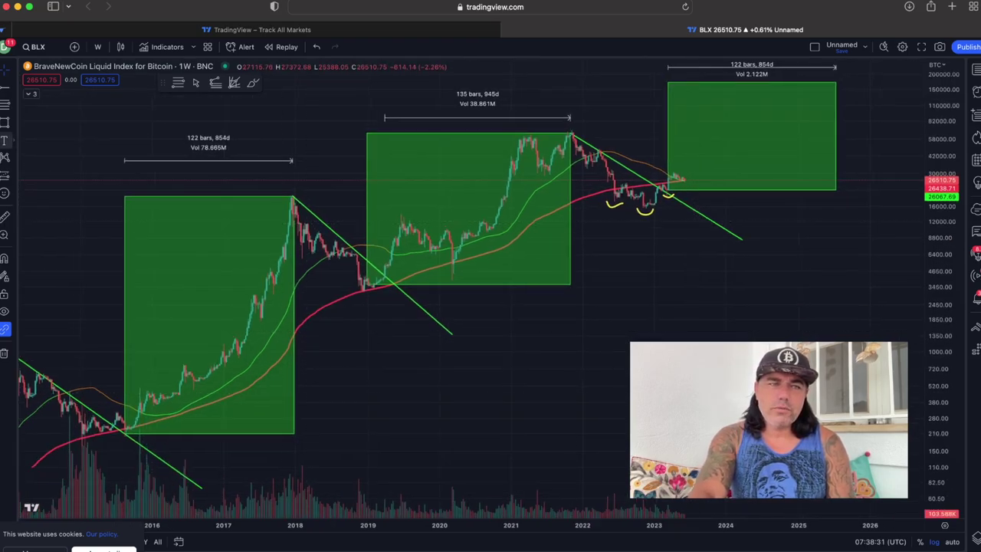
Brush a wavy rising price path from the latest candle to the top end of the current cycle's green box in mid-2025.
click(13, 87)
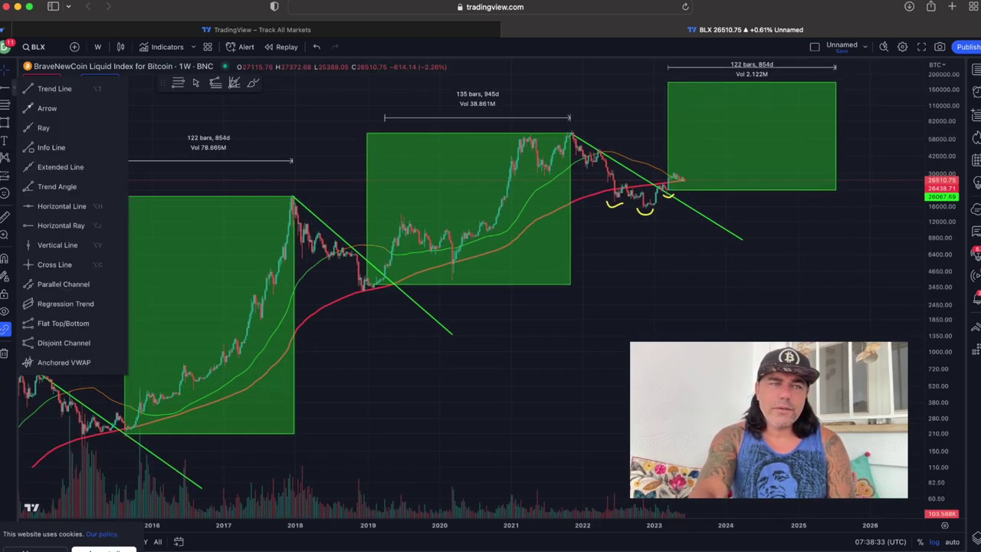
click(13, 122)
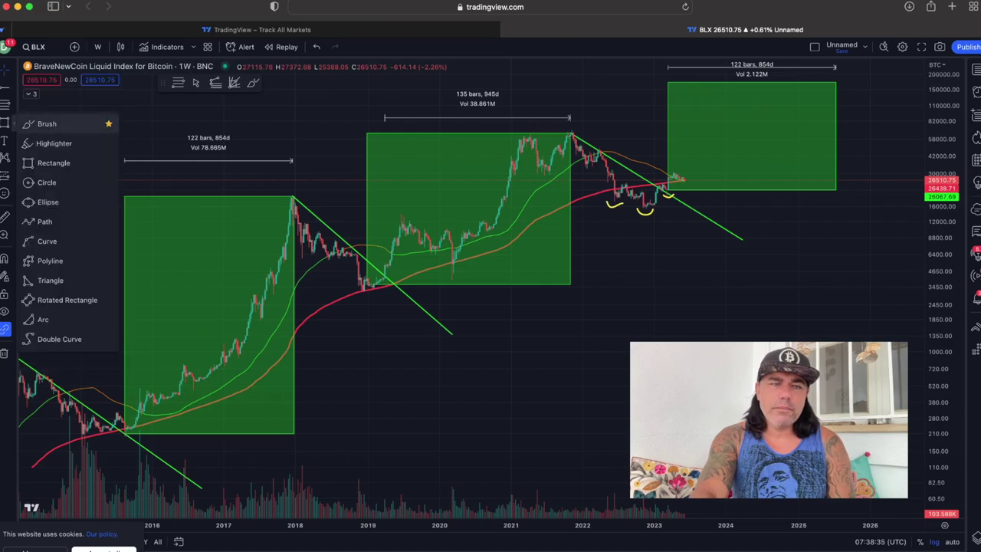
click(48, 123)
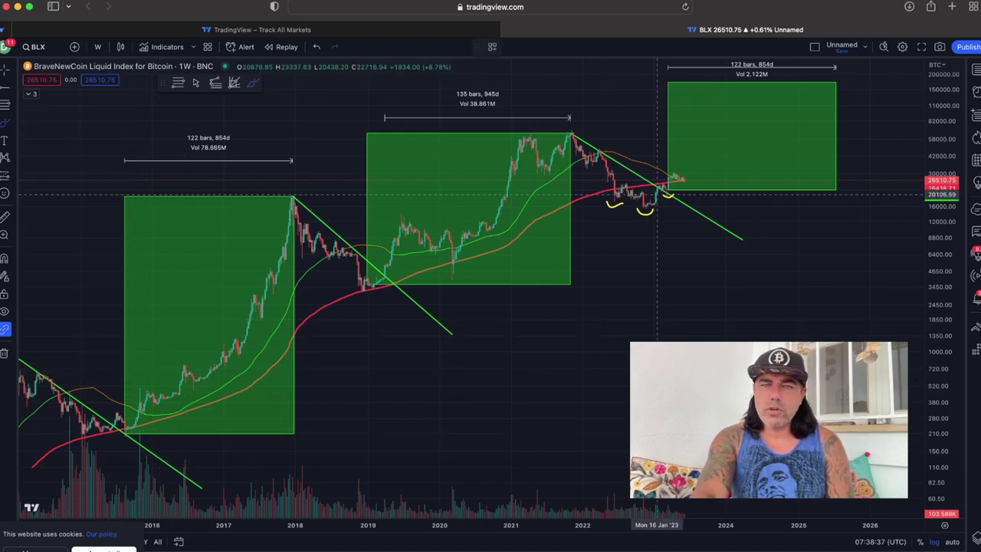
mouse_move(674, 182)
mouse_down()
mouse_move(763, 142)
mouse_move(797, 147)
mouse_move(834, 91)
mouse_up()
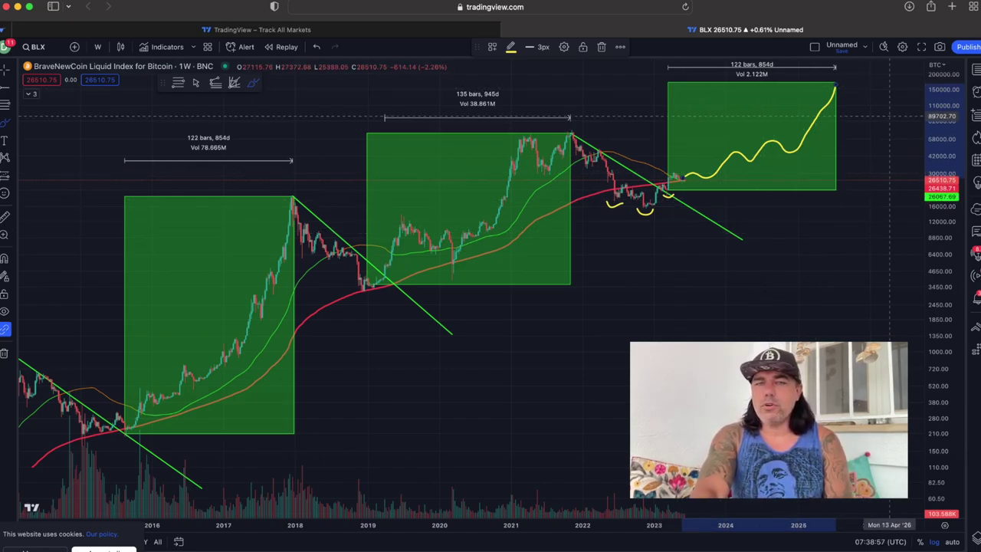
Circle the latest candles with the brush and draw a freehand arrow from them up to the top edge of the current green box.
mouse_move(674, 167)
mouse_down()
mouse_move(657, 182)
mouse_move(672, 194)
mouse_move(689, 170)
mouse_up()
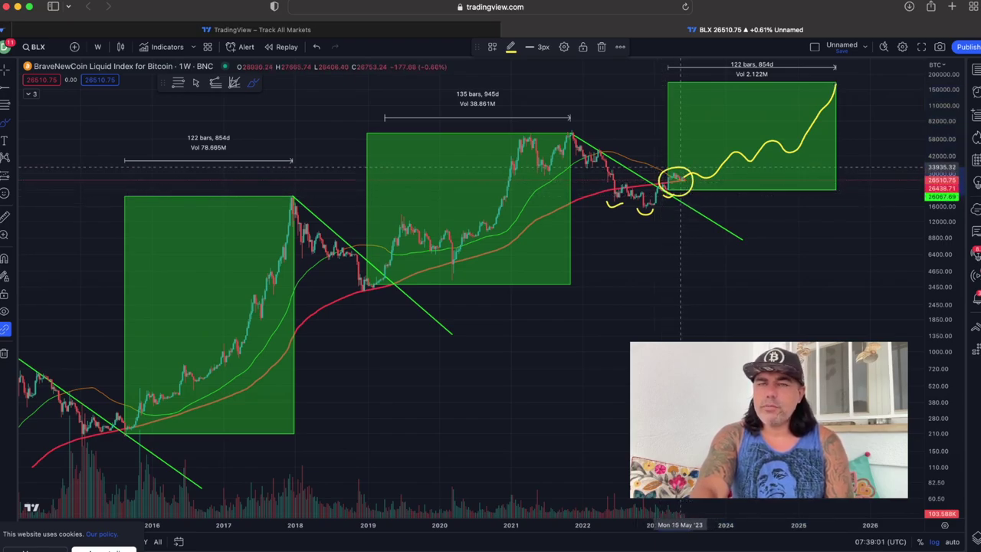
mouse_move(690, 167)
mouse_down()
mouse_move(810, 80)
mouse_move(777, 90)
mouse_move(810, 81)
mouse_move(803, 110)
mouse_up()
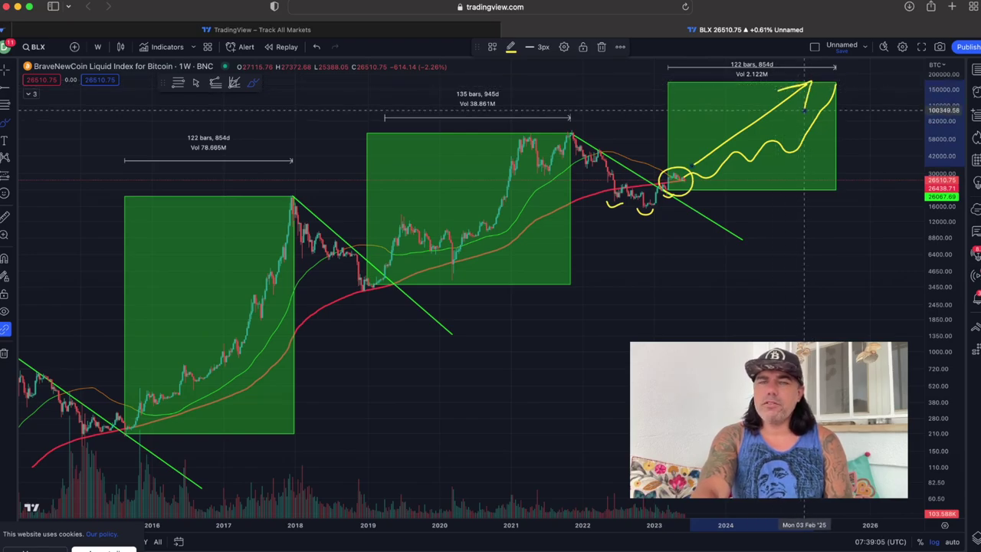
drag(676, 198, 665, 199)
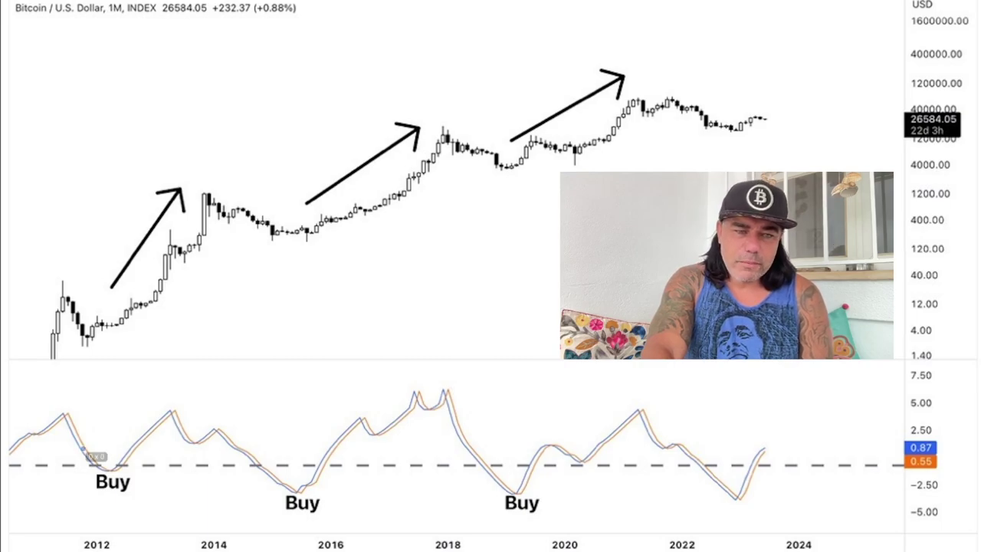
Frame each of the three Buy signals at the oscillator lows with a selection box on the monthly Bitcoin chart image.
drag(83, 448, 134, 490)
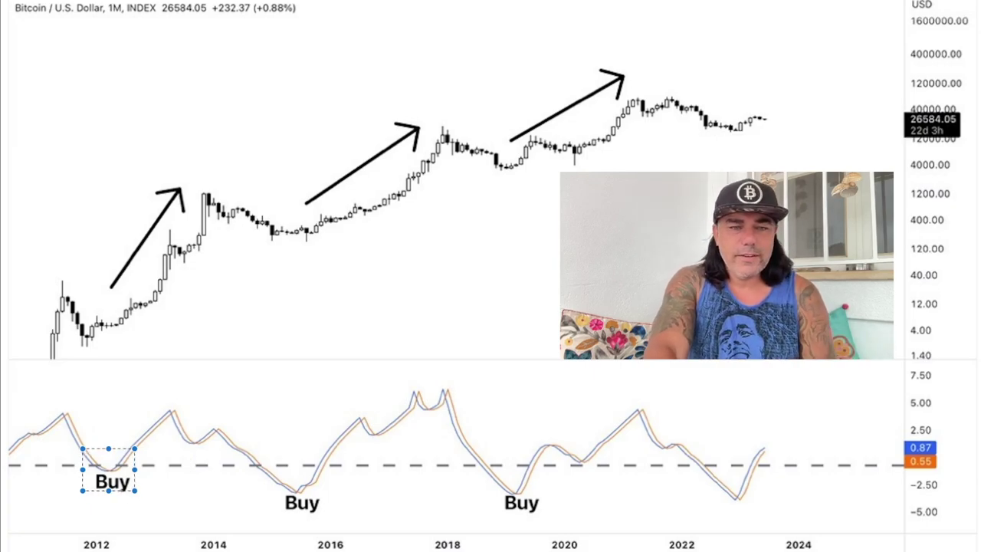
drag(275, 459, 336, 518)
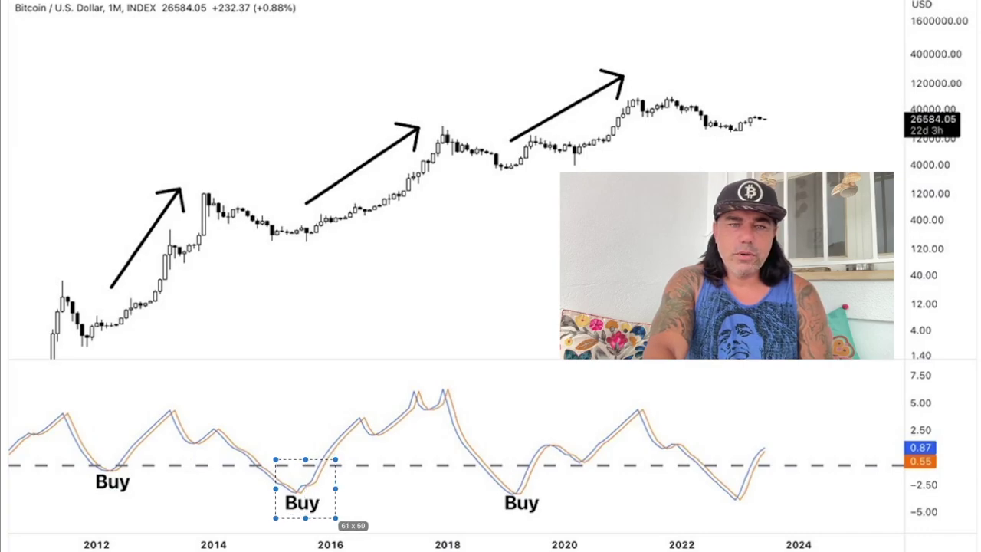
drag(487, 465, 554, 513)
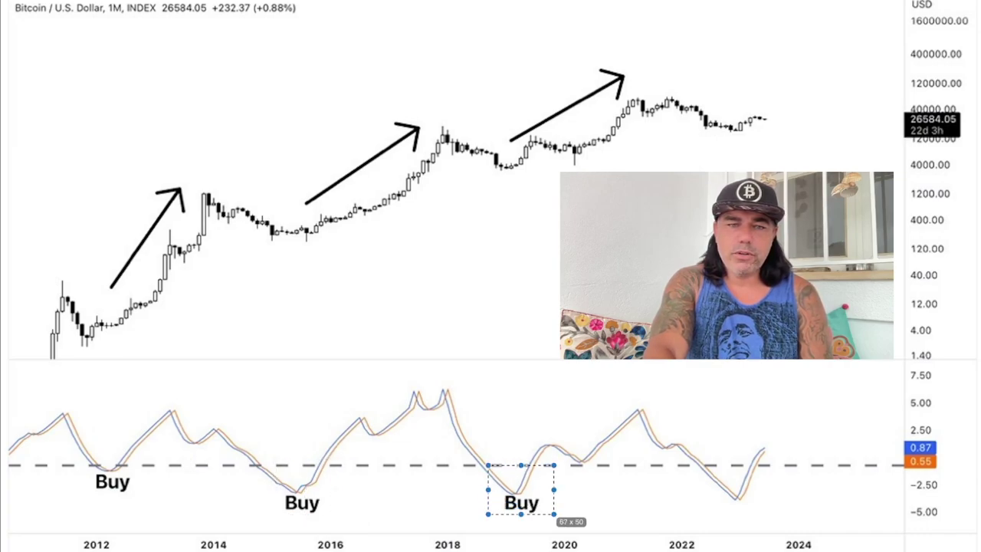
Frame the columns linking each Buy signal to its price candles, the three rallies marked by arrows, and the late-2022 oscillator low.
drag(98, 228, 125, 493)
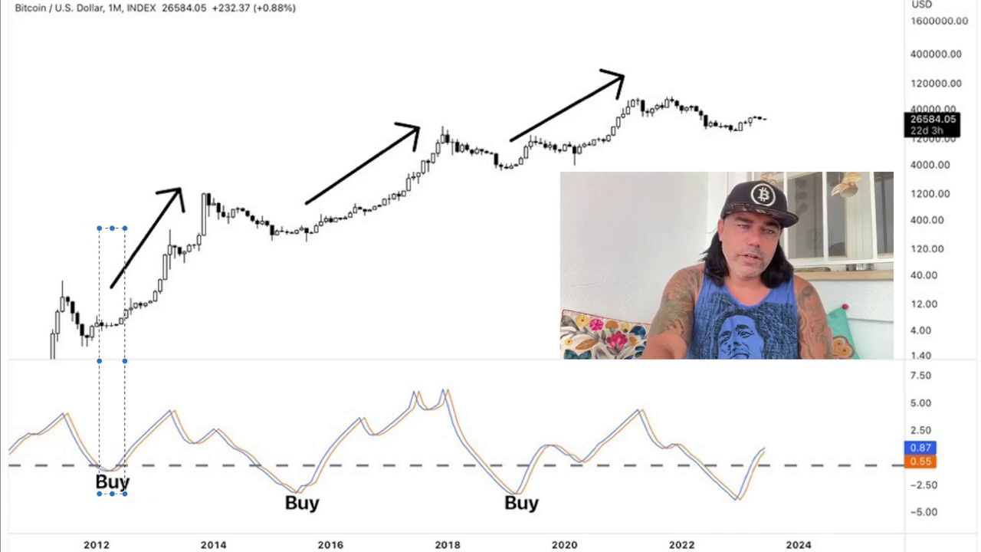
mouse_move(184, 173)
mouse_down()
mouse_move(112, 245)
mouse_move(111, 313)
mouse_up()
drag(279, 192, 320, 519)
drag(319, 117, 424, 255)
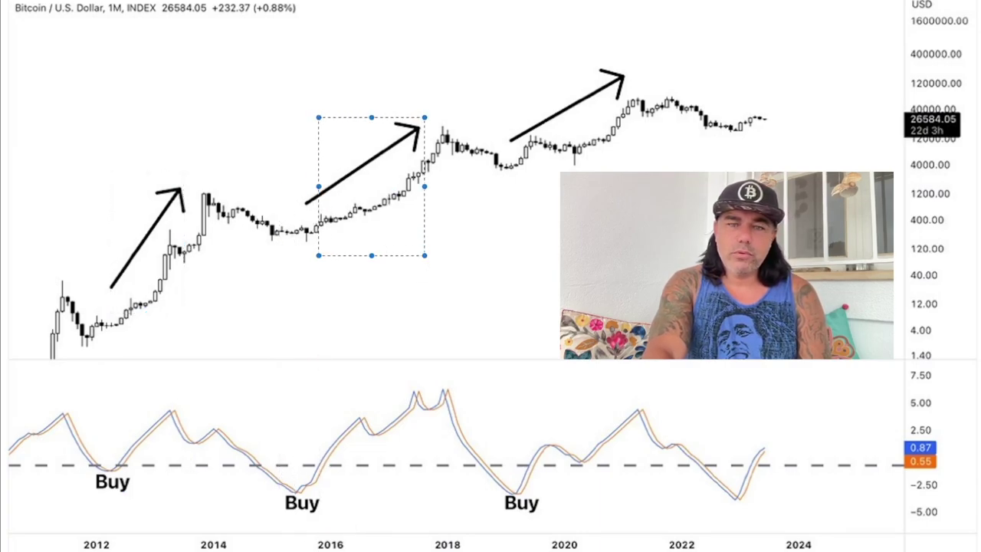
drag(500, 136, 539, 527)
drag(528, 56, 667, 139)
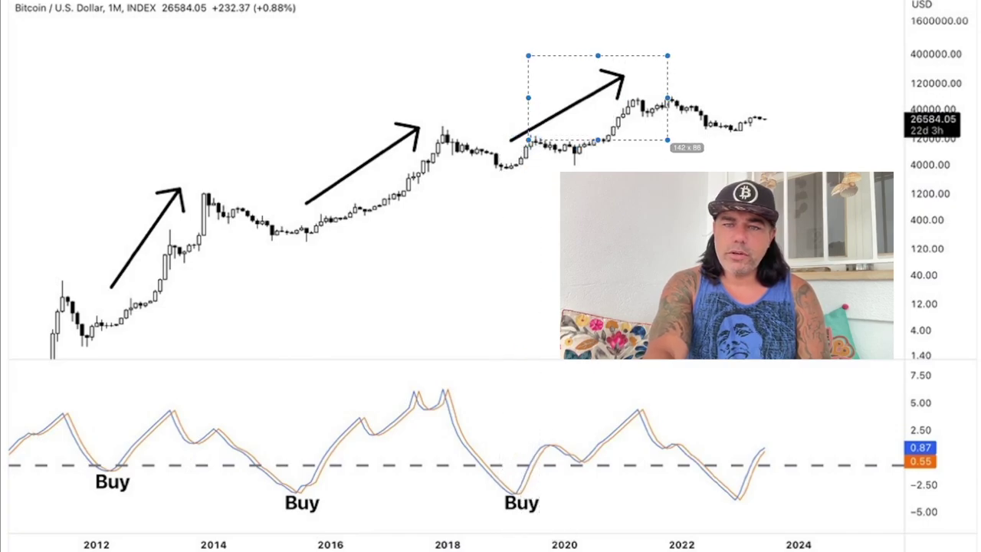
drag(741, 89, 717, 514)
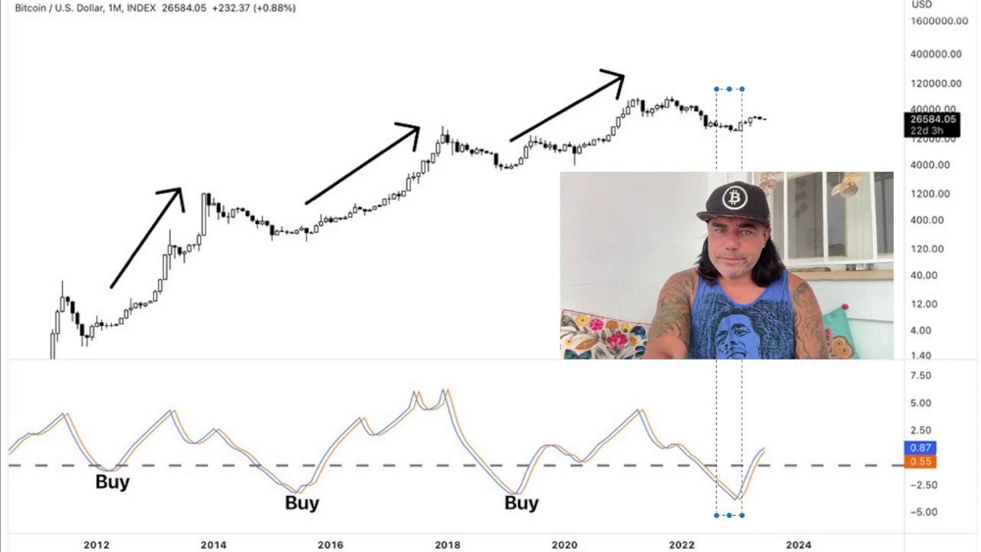
Frame the price candles below the start of each rally arrow and the latest 2023 candles with selection boxes, and clear the selection.
drag(293, 215, 293, 215)
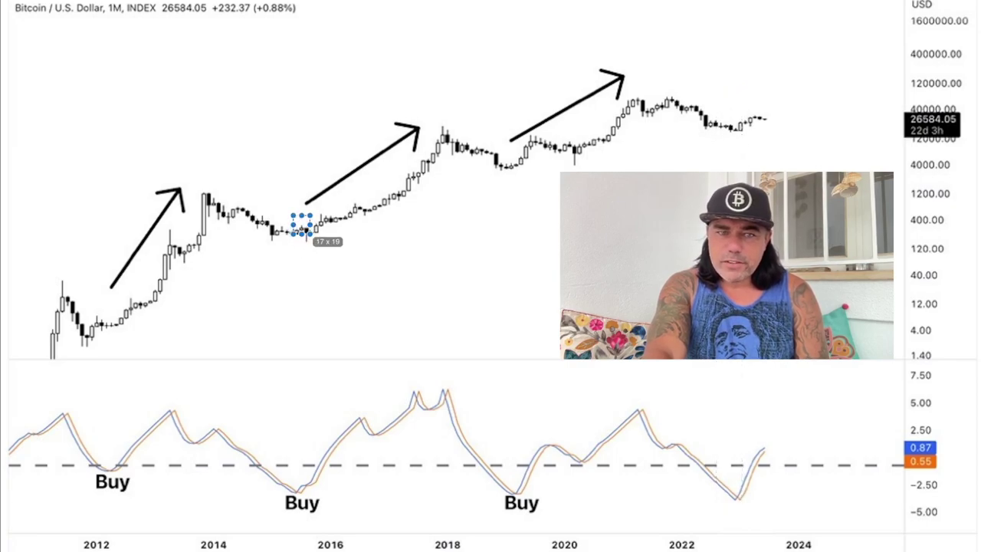
click(325, 242)
click(496, 150)
click(534, 174)
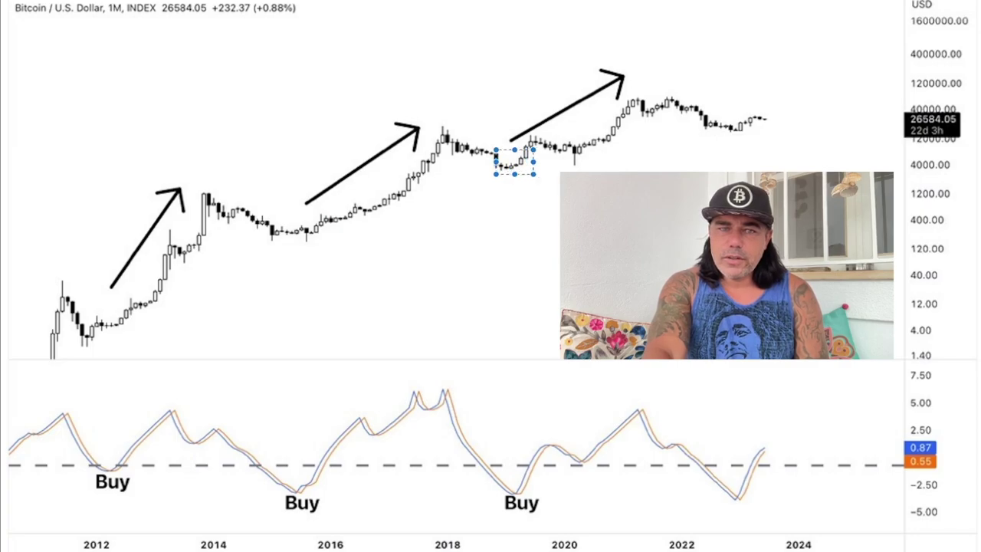
click(93, 305)
click(126, 330)
click(740, 114)
click(784, 134)
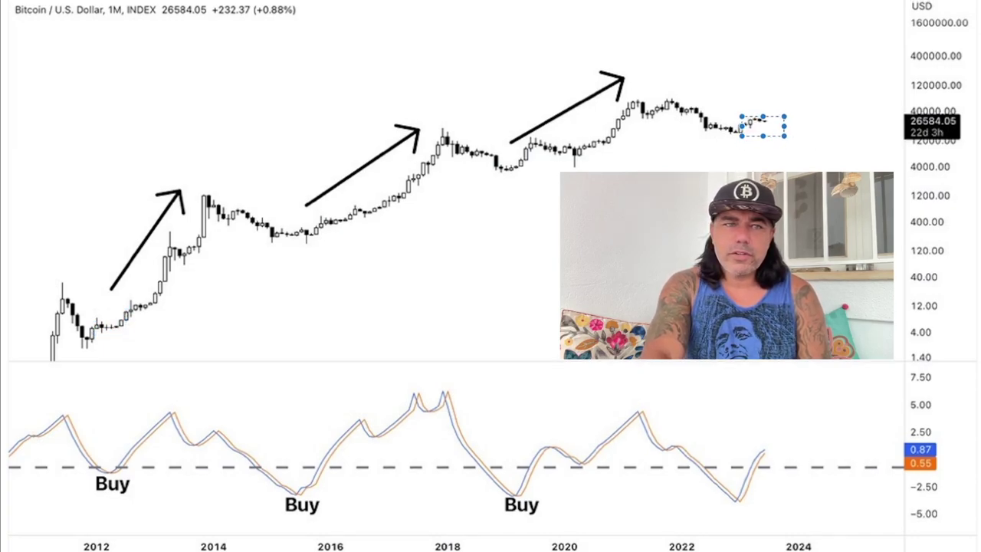
key(Delete)
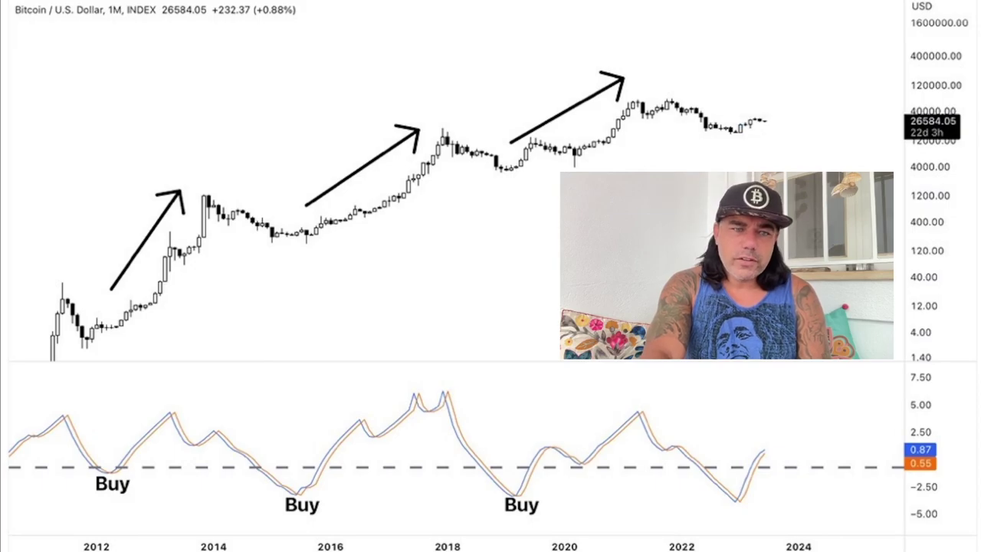
Draw blue squares with green outlines over the 2012, 2015, 2019 and 2023 candles, and a green curve rising from the 2023 square.
mouse_move(99, 333)
mouse_down()
mouse_move(120, 334)
mouse_move(96, 310)
mouse_up()
mouse_move(293, 212)
mouse_down()
mouse_move(292, 230)
mouse_move(313, 239)
mouse_move(324, 216)
mouse_move(292, 209)
mouse_up()
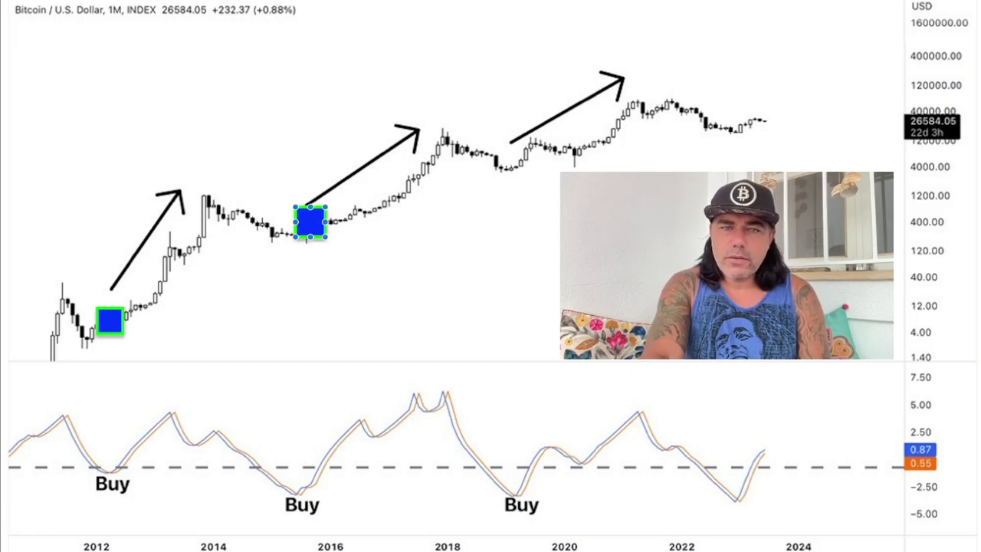
mouse_move(494, 144)
mouse_down()
mouse_move(494, 169)
mouse_move(535, 147)
mouse_move(498, 138)
mouse_up()
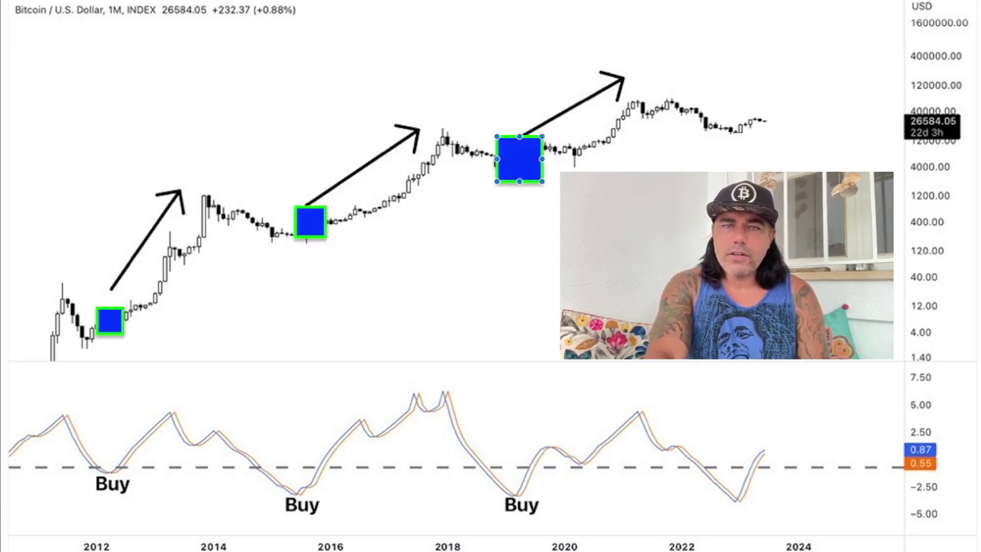
mouse_move(746, 101)
mouse_down()
mouse_move(786, 137)
mouse_move(783, 104)
mouse_move(735, 112)
mouse_up()
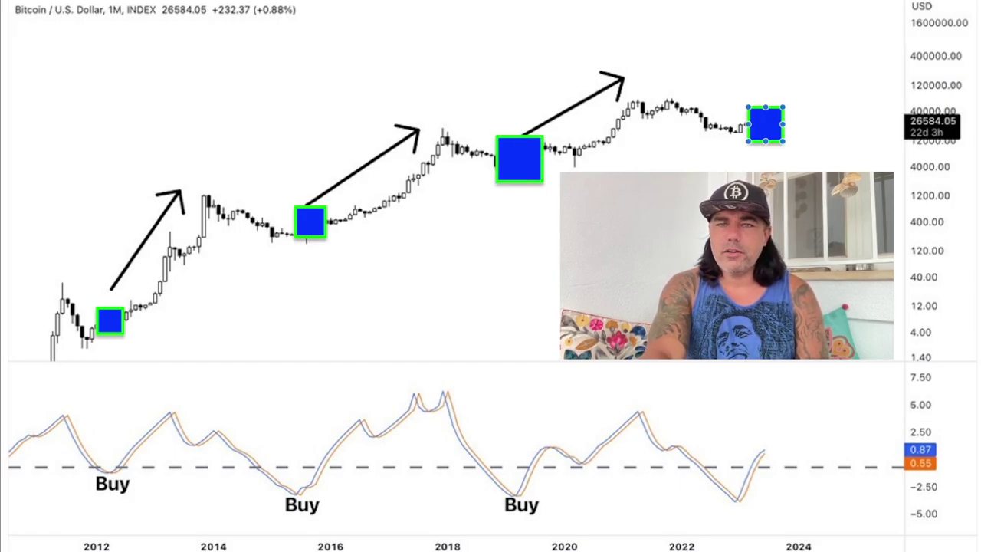
mouse_move(769, 99)
mouse_down()
mouse_move(879, 24)
mouse_move(877, 59)
mouse_up()
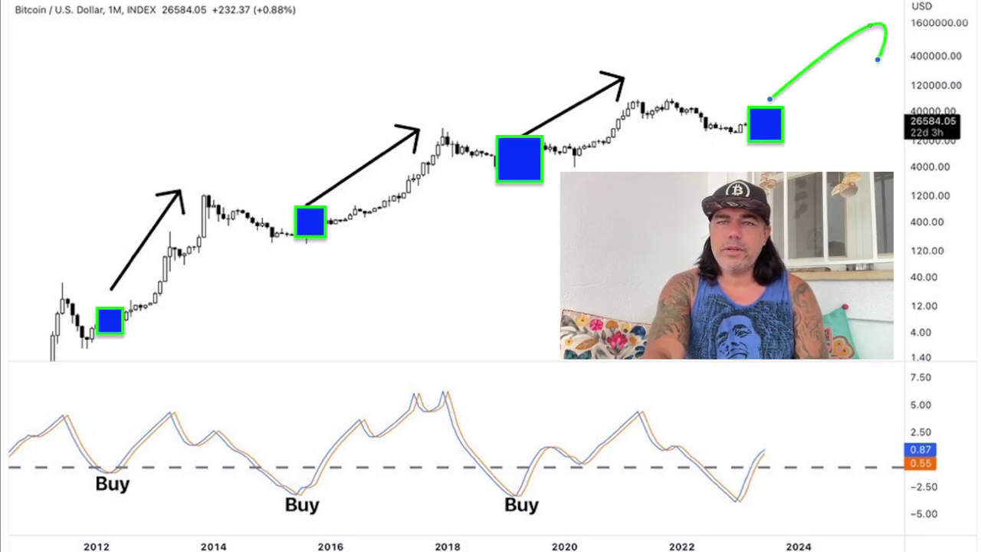
Undo the green curve and the blue squares over the 2023 and 2019 candles.
key(super+z)
key(super+z)
key(super+z)
key(super+z)
key(super+z)
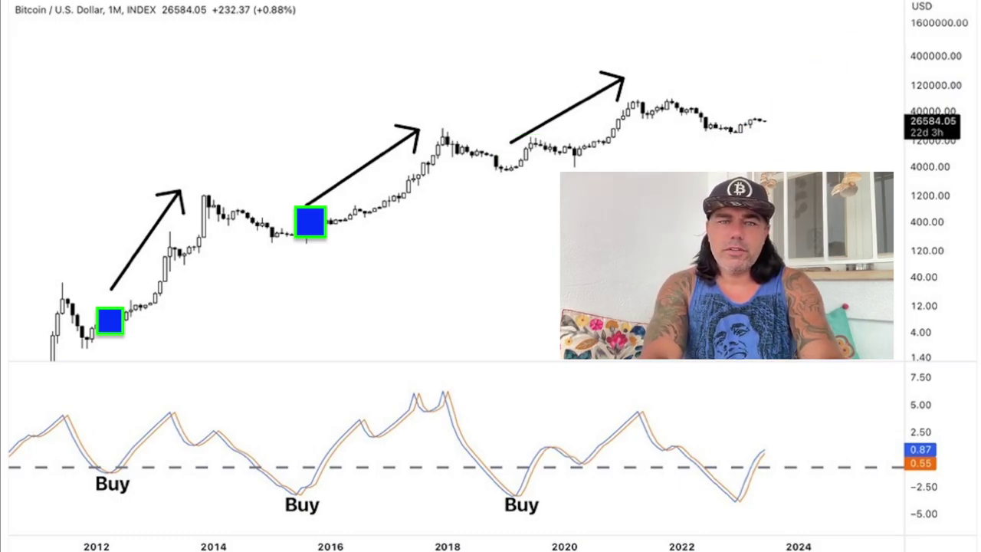